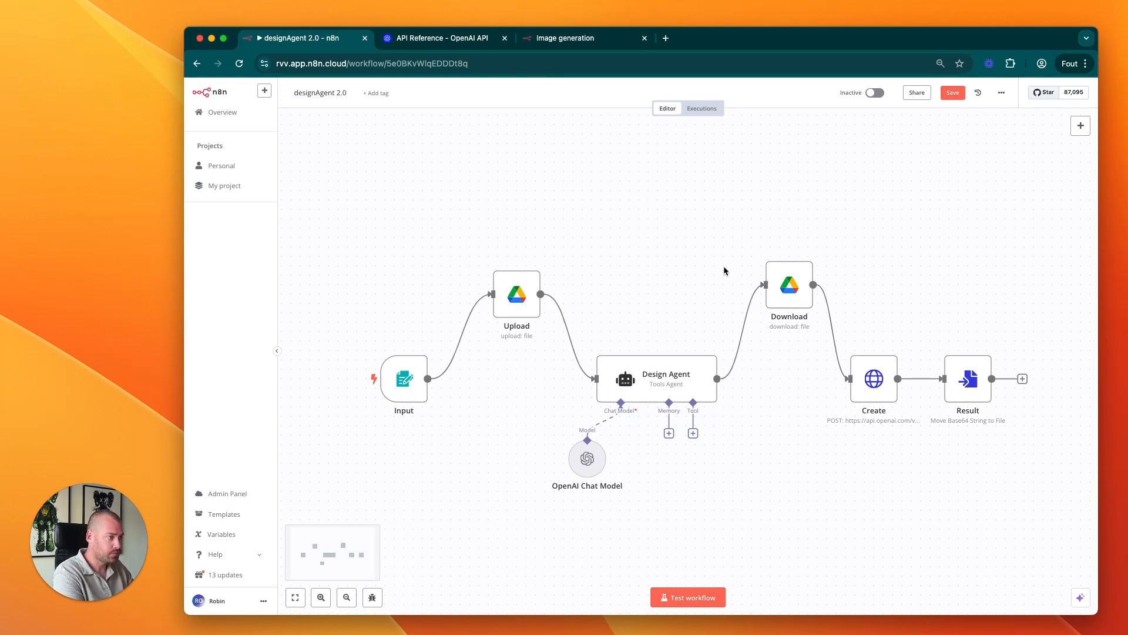
Step: Test the workflow and attach "Schermafbeelding 2025-04-29 om 09.35.01" as the product photo in the Image generation form
{"action": "left_click", "coordinate": [688, 597]}
{"action": "left_click_drag", "start_coordinate": [148, 0], "coordinate": [642, 27]}
{"action": "left_click_drag", "start_coordinate": [774, 19], "coordinate": [1002, 26]}
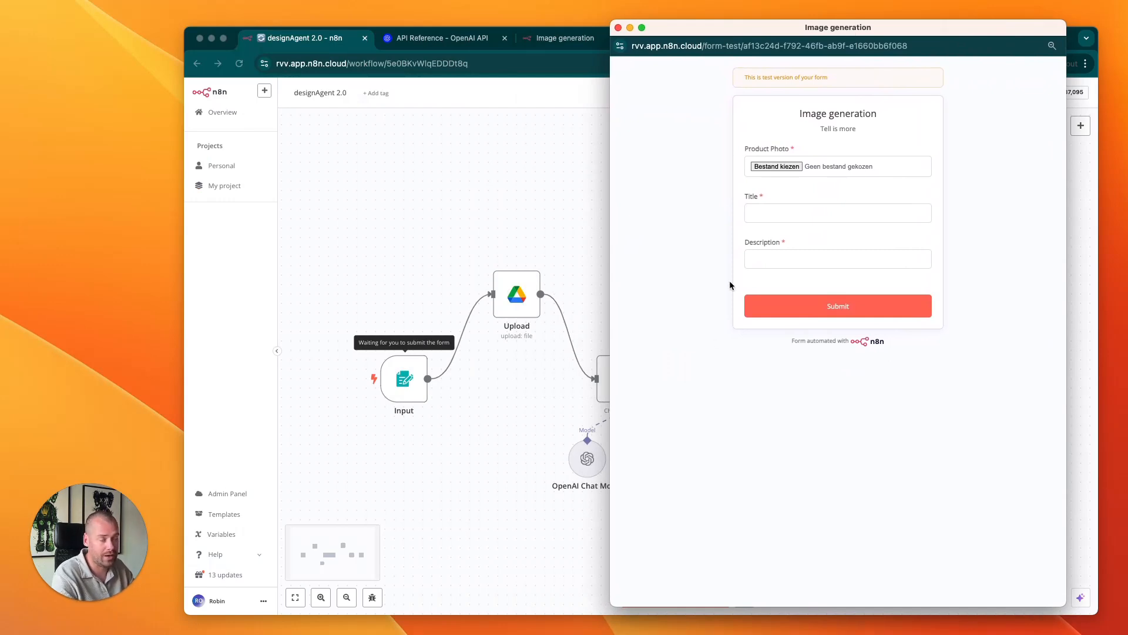
{"action": "left_click", "coordinate": [794, 167]}
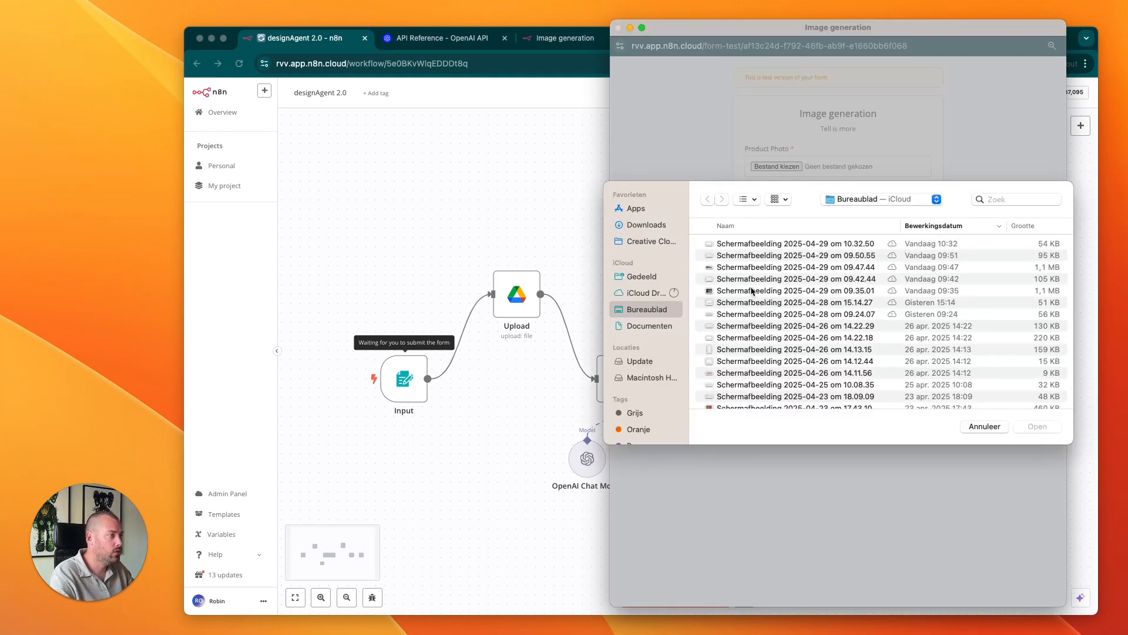
{"action": "left_click", "coordinate": [752, 291]}
{"action": "key", "text": "space"}
{"action": "key", "text": "space"}
{"action": "double_click", "coordinate": [751, 290]}
Step: Submit the form with title "ShoeRob" and description "This is my new Shoe brand", and return to the workflow canvas
{"action": "left_click", "coordinate": [811, 212]}
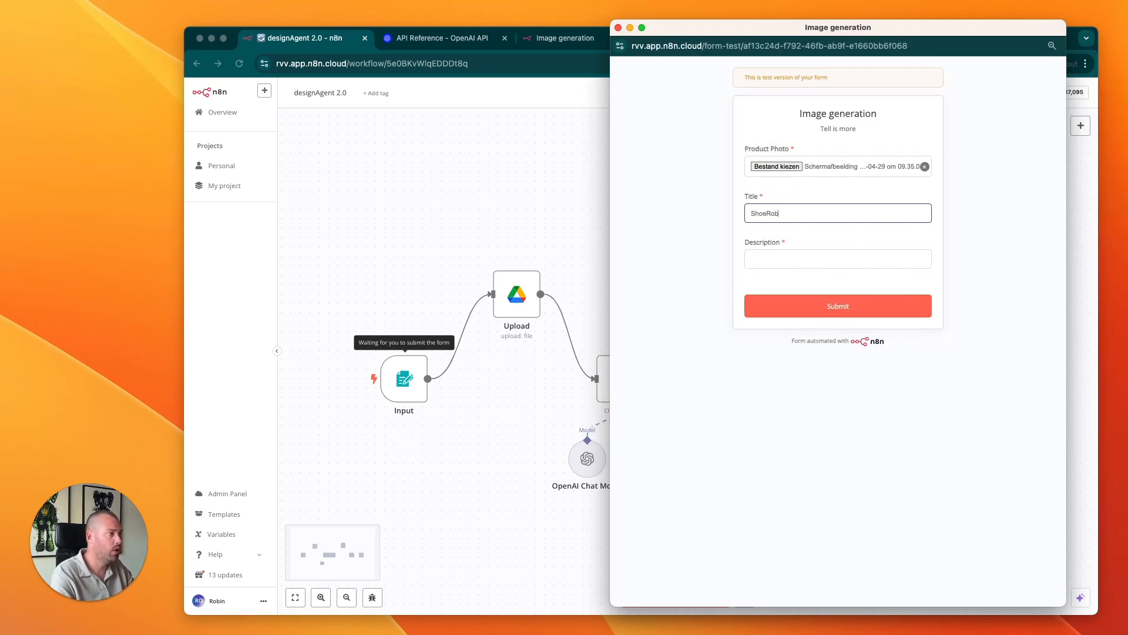
{"action": "left_click", "coordinate": [804, 261]}
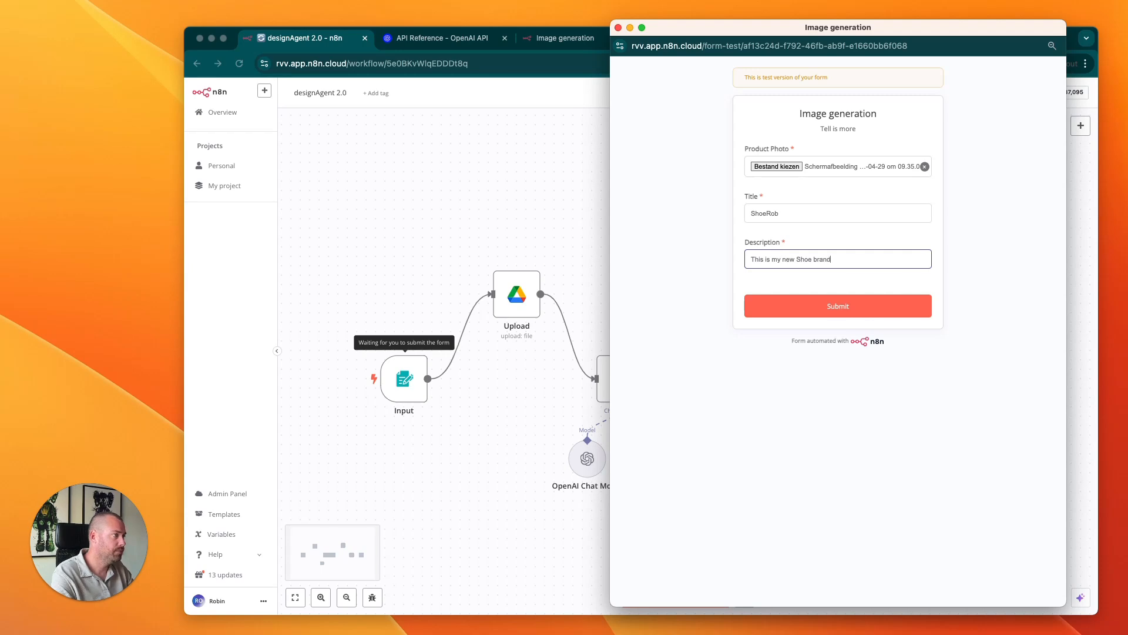
{"action": "left_click", "coordinate": [826, 312]}
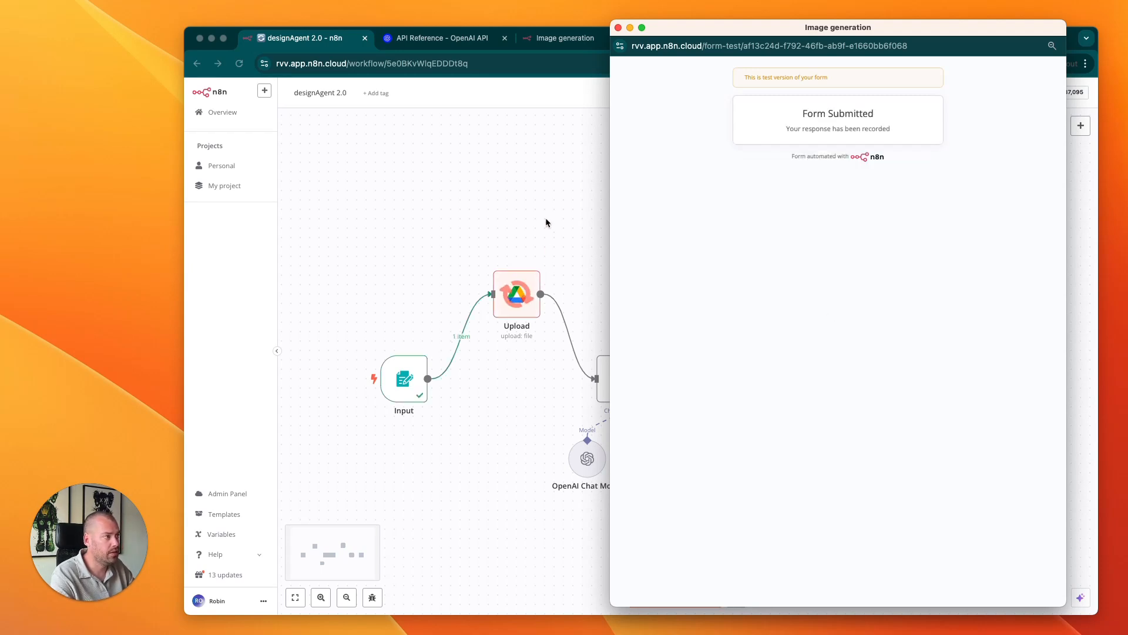
{"action": "left_click", "coordinate": [550, 199]}
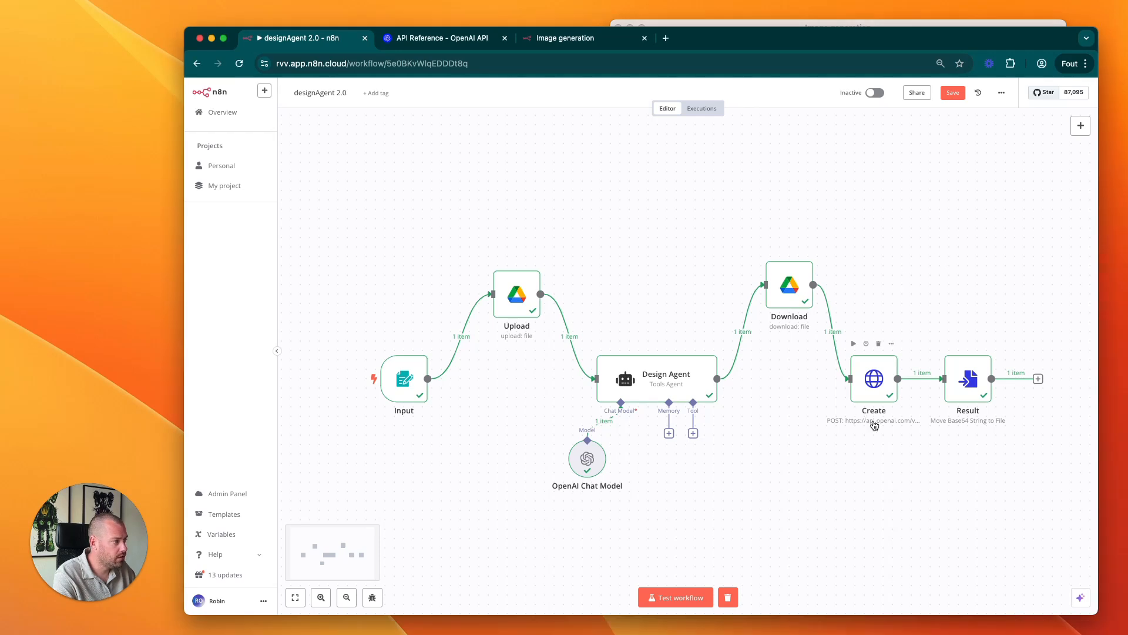
Step: View the generated image in the Result node's binary output and close the node
{"action": "double_click", "coordinate": [968, 379]}
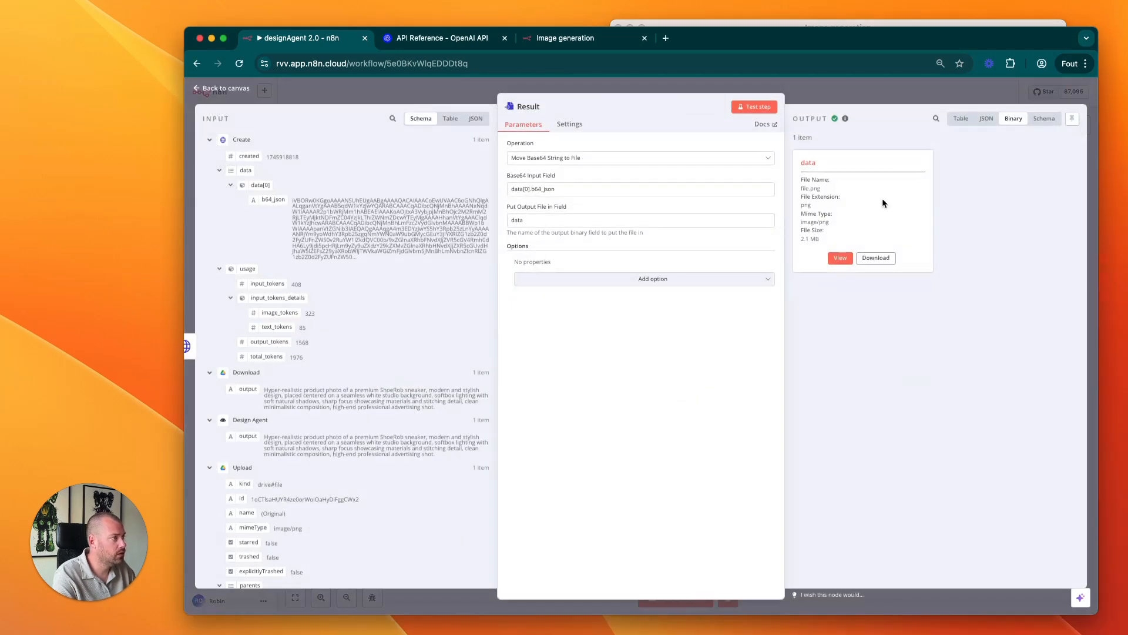
{"action": "left_click", "coordinate": [842, 257]}
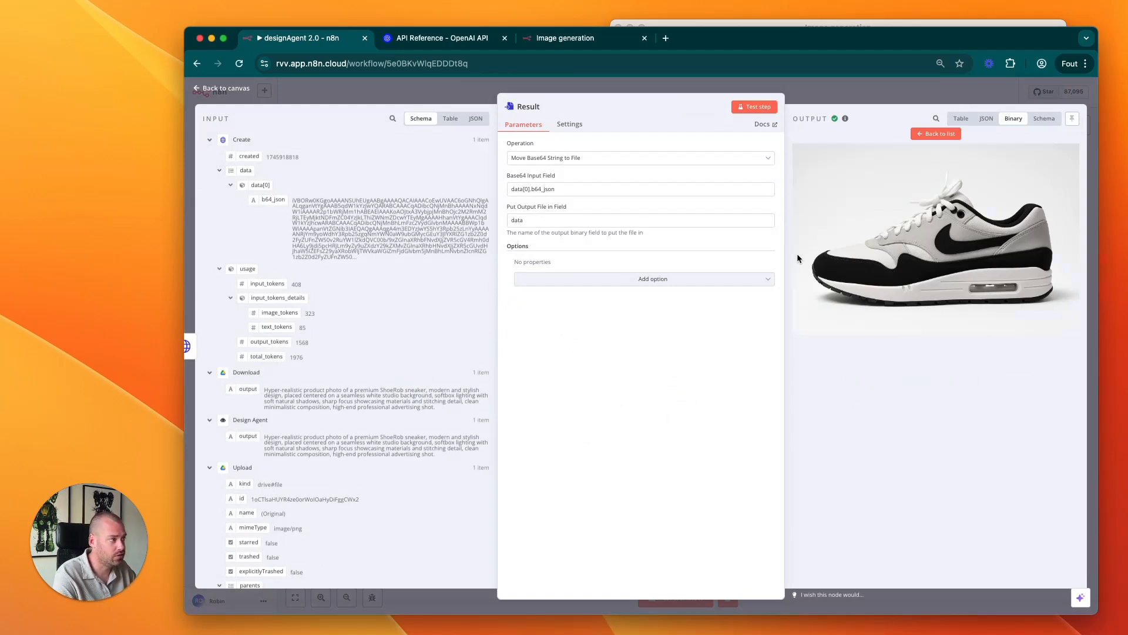
{"action": "left_click", "coordinate": [840, 97]}
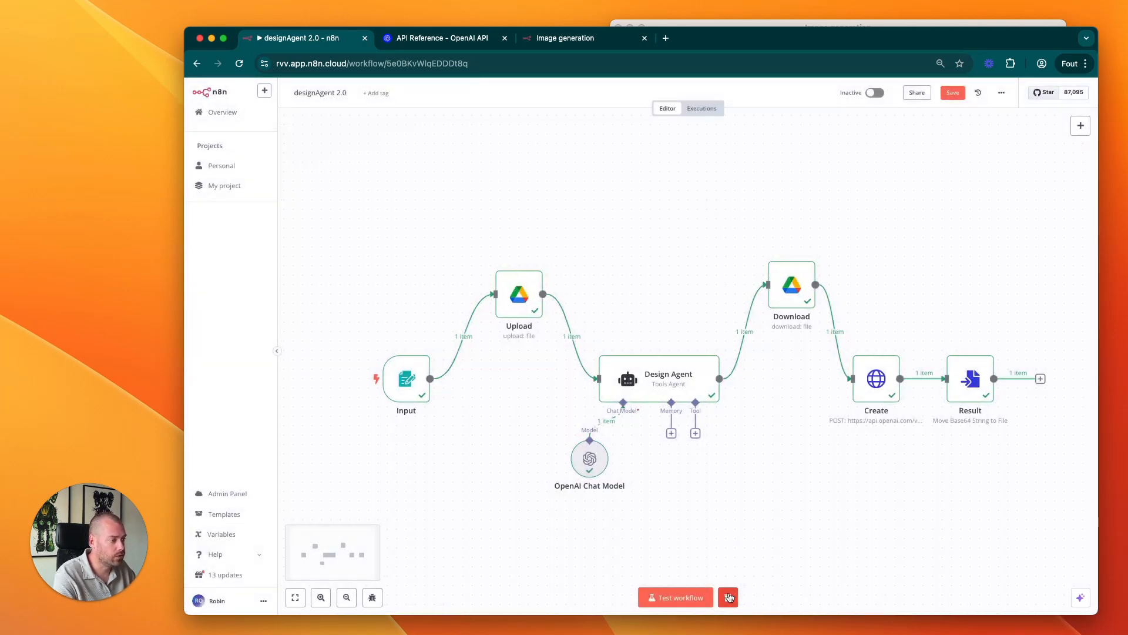
Step: Review the Input node's form title, description and its Product Photo, Title and Description fields
{"action": "double_click", "coordinate": [406, 379]}
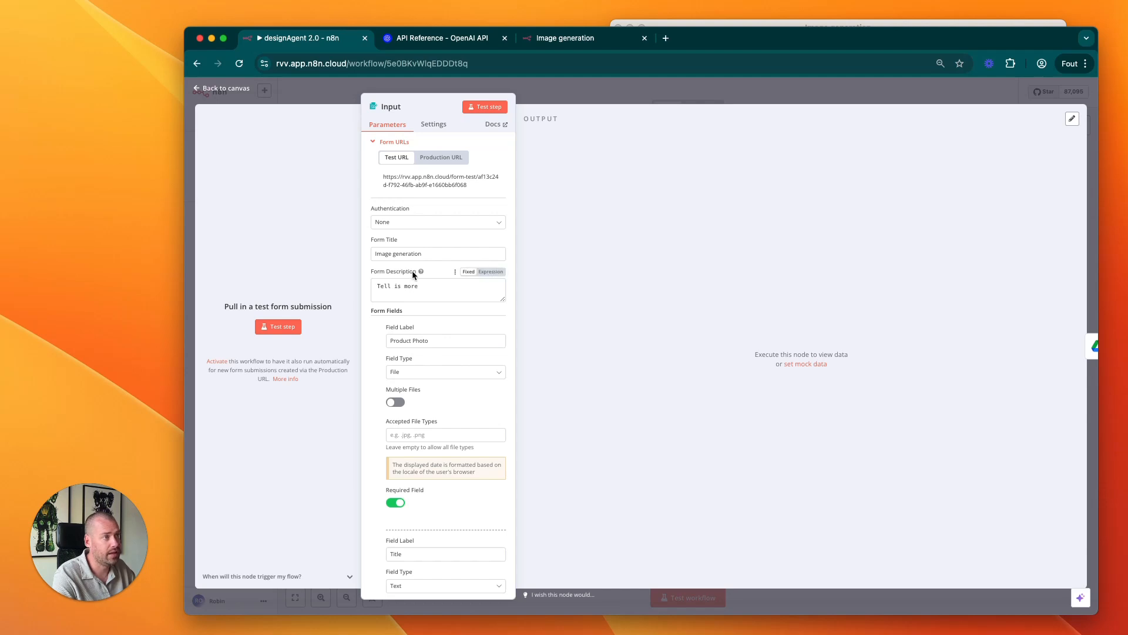
{"action": "scroll", "coordinate": [419, 279], "scroll_direction": "down", "scroll_amount": 2}
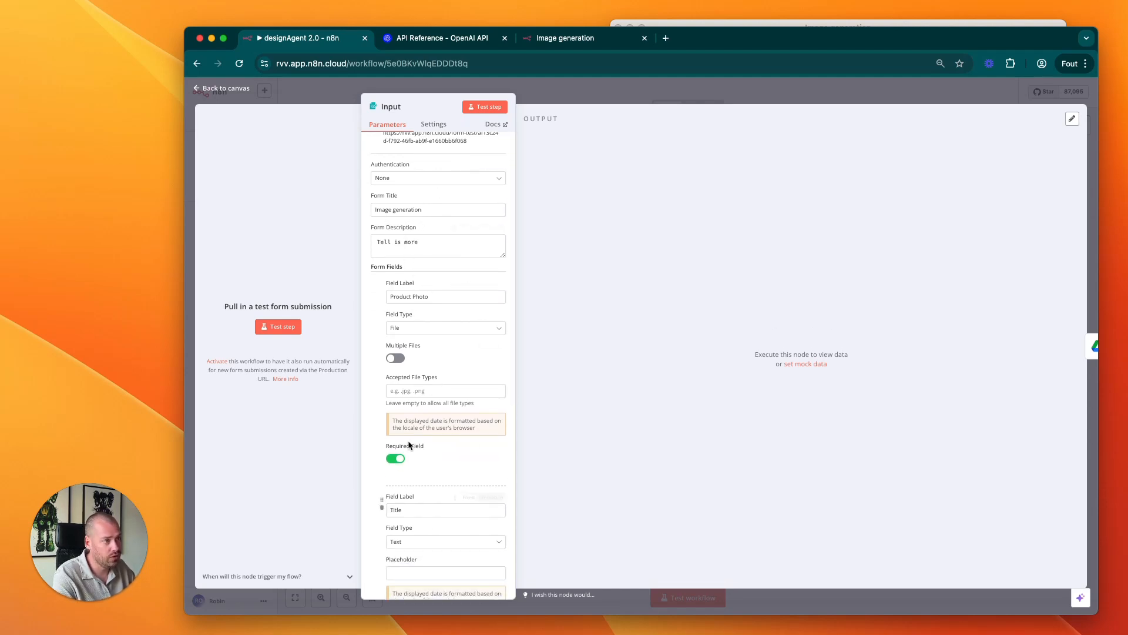
{"action": "scroll", "coordinate": [422, 488], "scroll_direction": "down", "scroll_amount": 3}
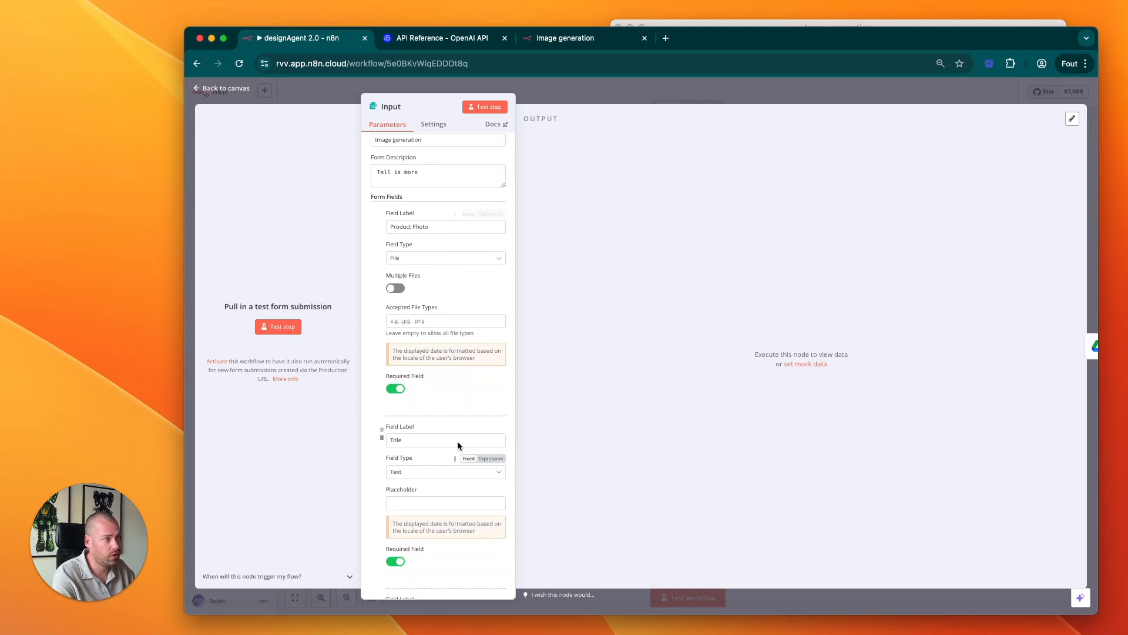
{"action": "scroll", "coordinate": [467, 466], "scroll_direction": "down", "scroll_amount": 4}
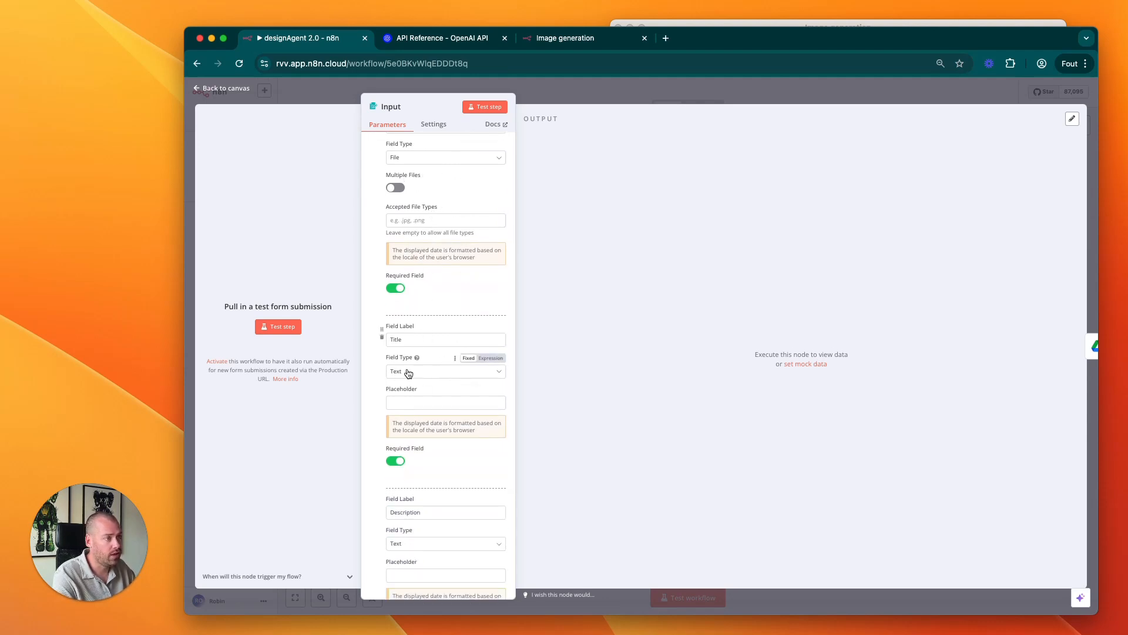
{"action": "scroll", "coordinate": [413, 382], "scroll_direction": "down", "scroll_amount": 5}
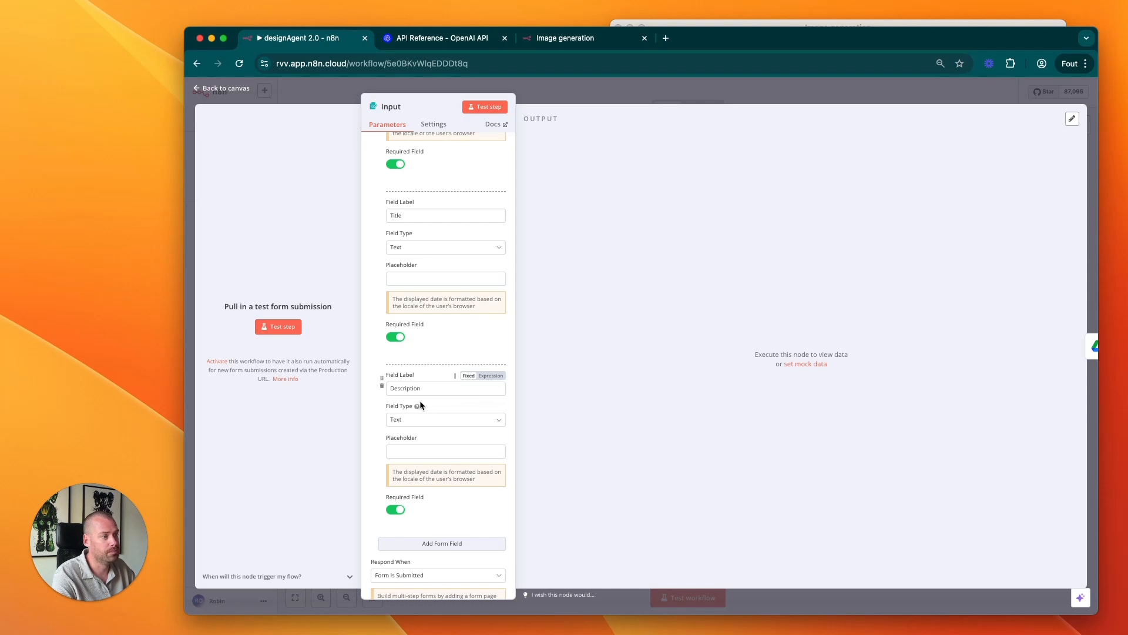
Step: Try adding an extra form field to the Input node, remove it and close the node
{"action": "scroll", "coordinate": [421, 408], "scroll_direction": "down", "scroll_amount": 3}
{"action": "left_click", "coordinate": [436, 465]}
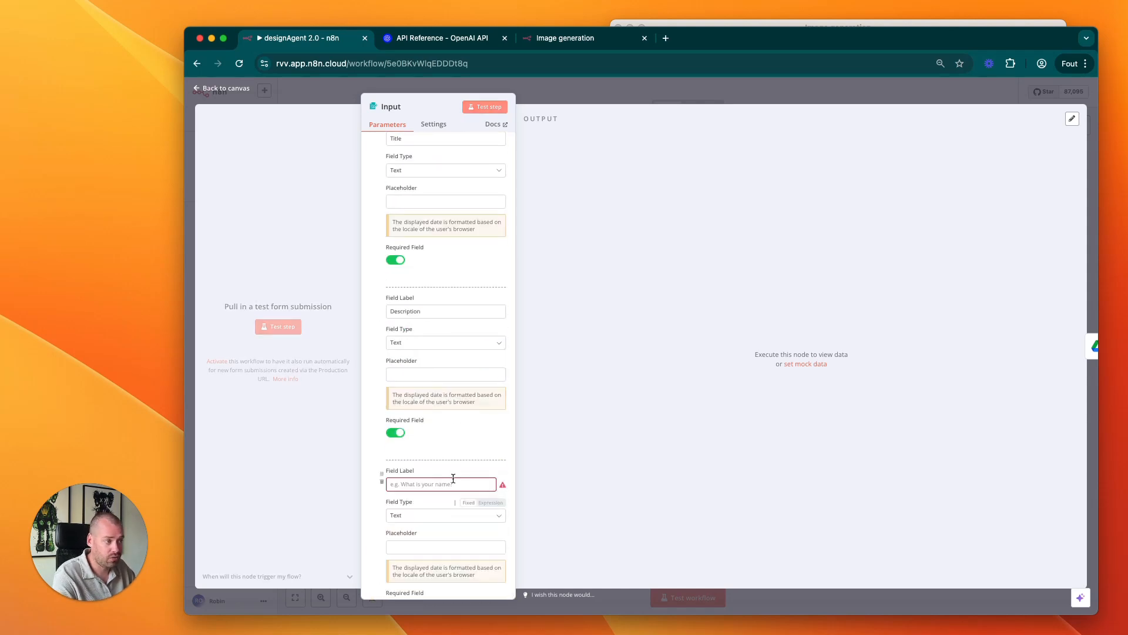
{"action": "left_click", "coordinate": [382, 481]}
{"action": "scroll", "coordinate": [423, 459], "scroll_direction": "up", "scroll_amount": 6}
{"action": "scroll", "coordinate": [444, 434], "scroll_direction": "up", "scroll_amount": 5}
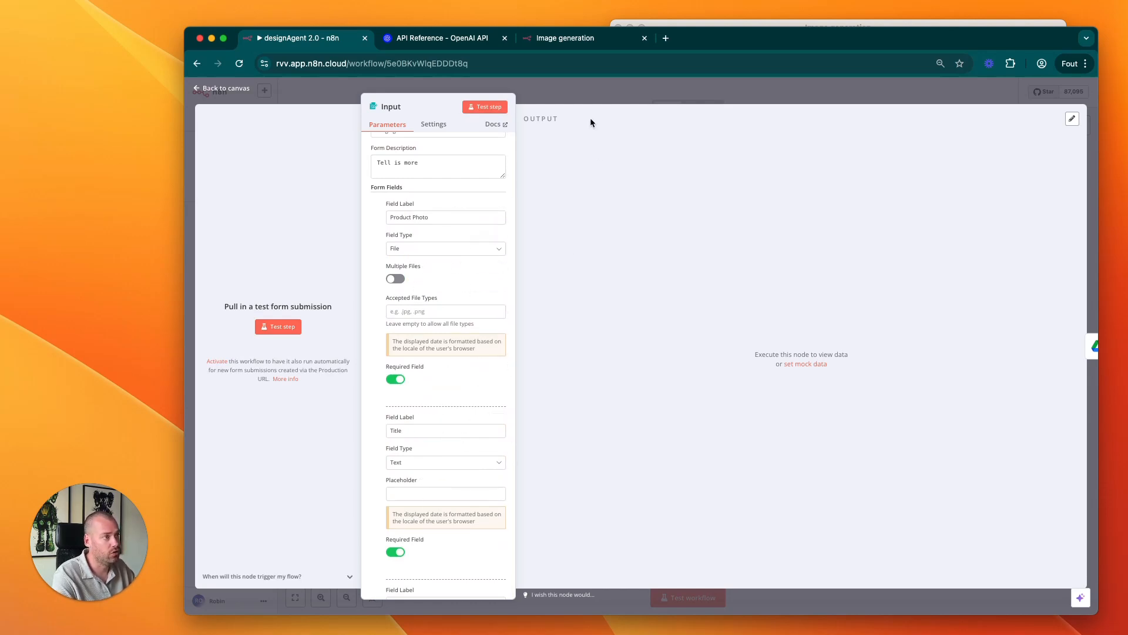
{"action": "left_click", "coordinate": [586, 99]}
Step: Review the Upload node's Google Drive settings and its available credential options, and close the node
{"action": "double_click", "coordinate": [517, 296]}
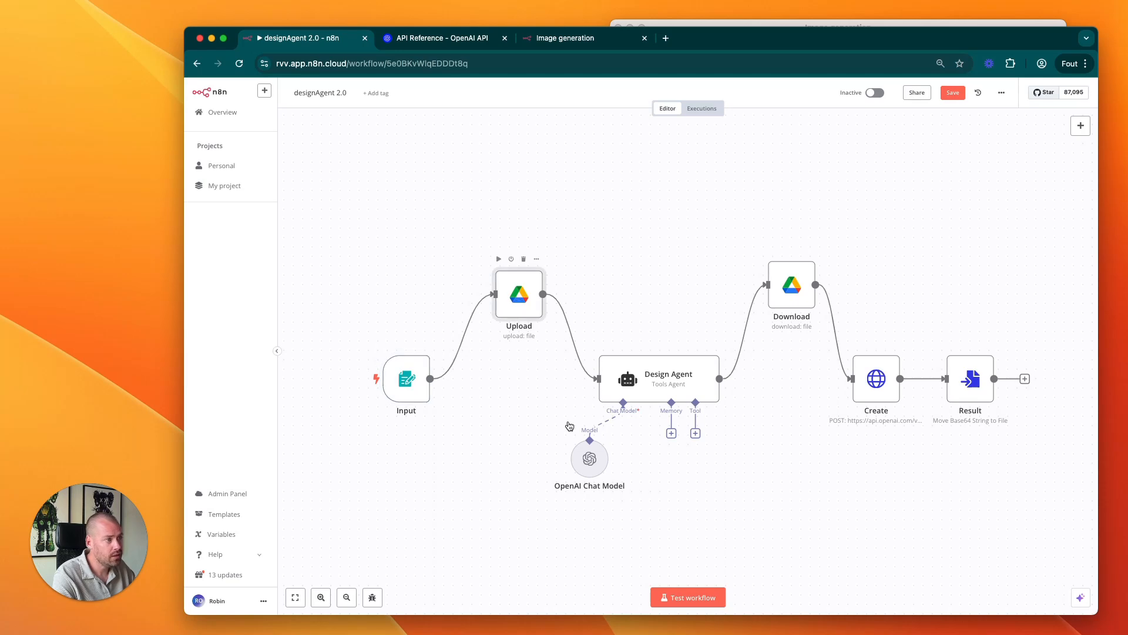
{"action": "key", "text": "Escape"}
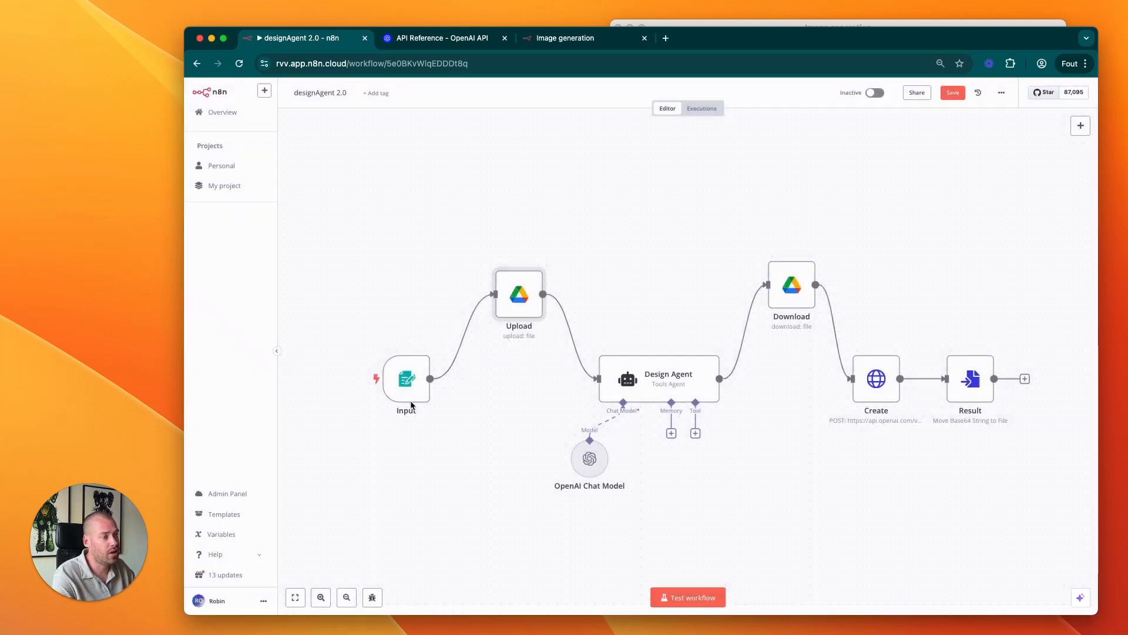
{"action": "double_click", "coordinate": [517, 298]}
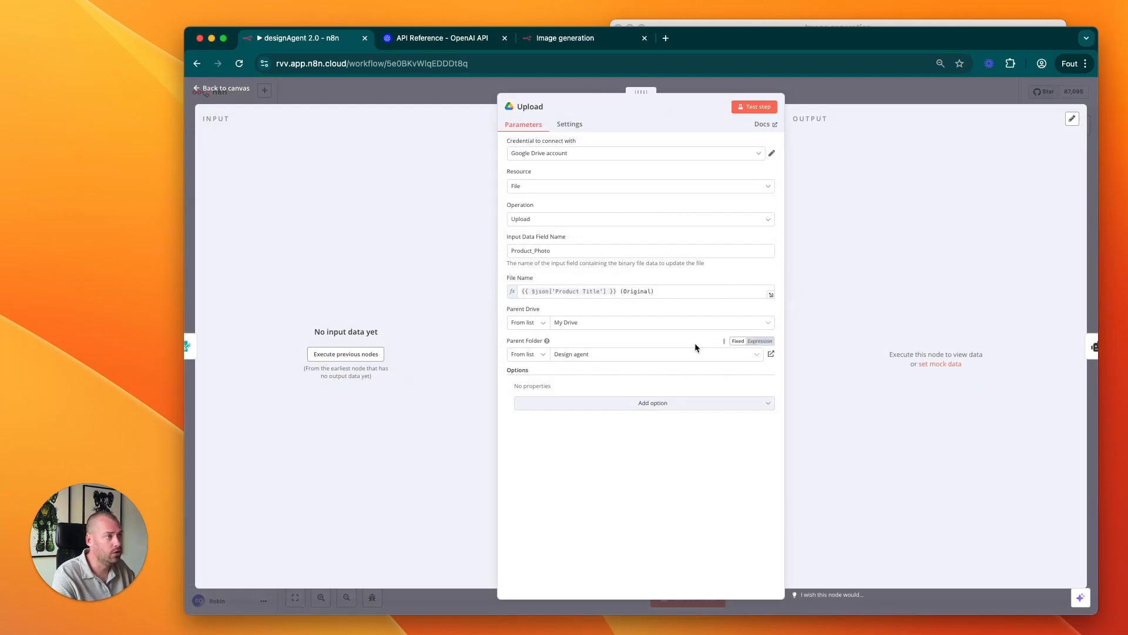
{"action": "left_click", "coordinate": [571, 155]}
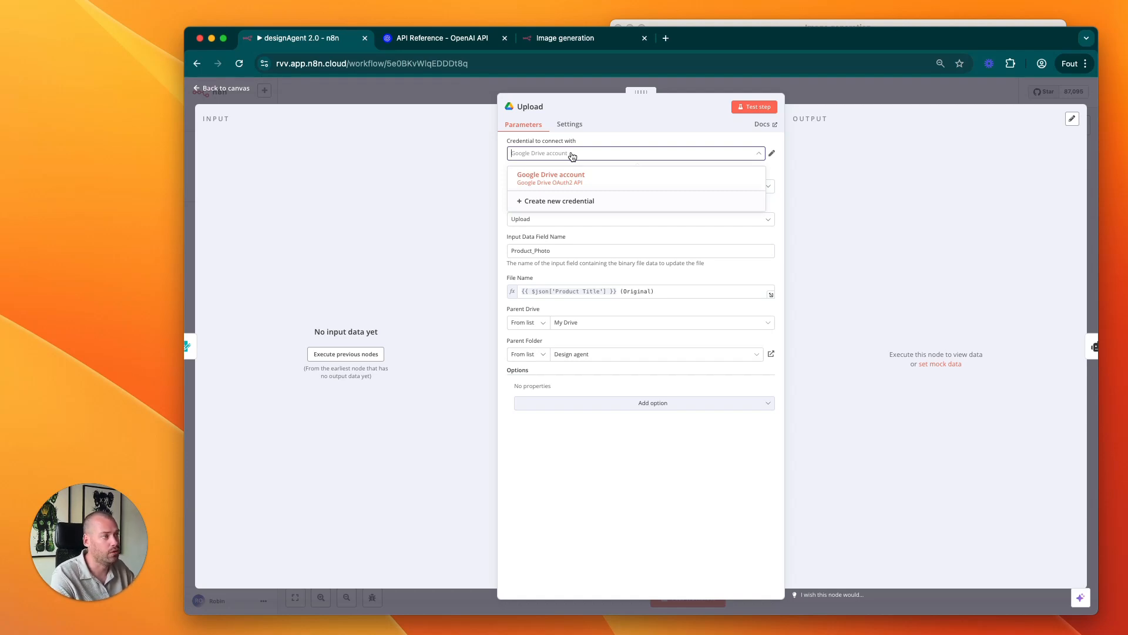
{"action": "left_click", "coordinate": [571, 155]}
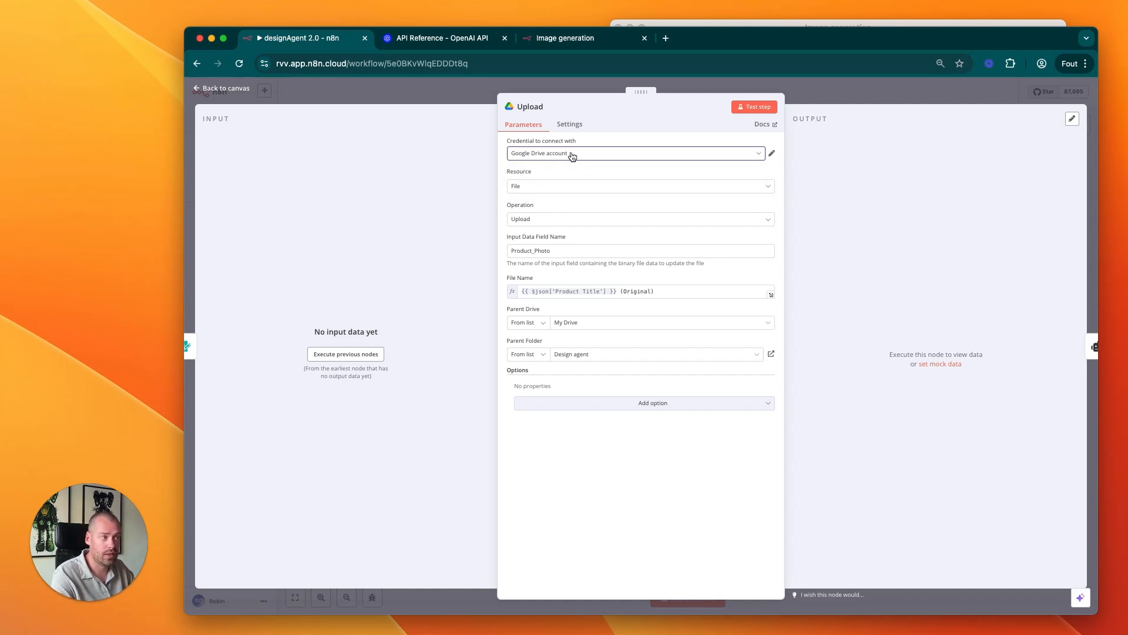
{"action": "left_click", "coordinate": [572, 155]}
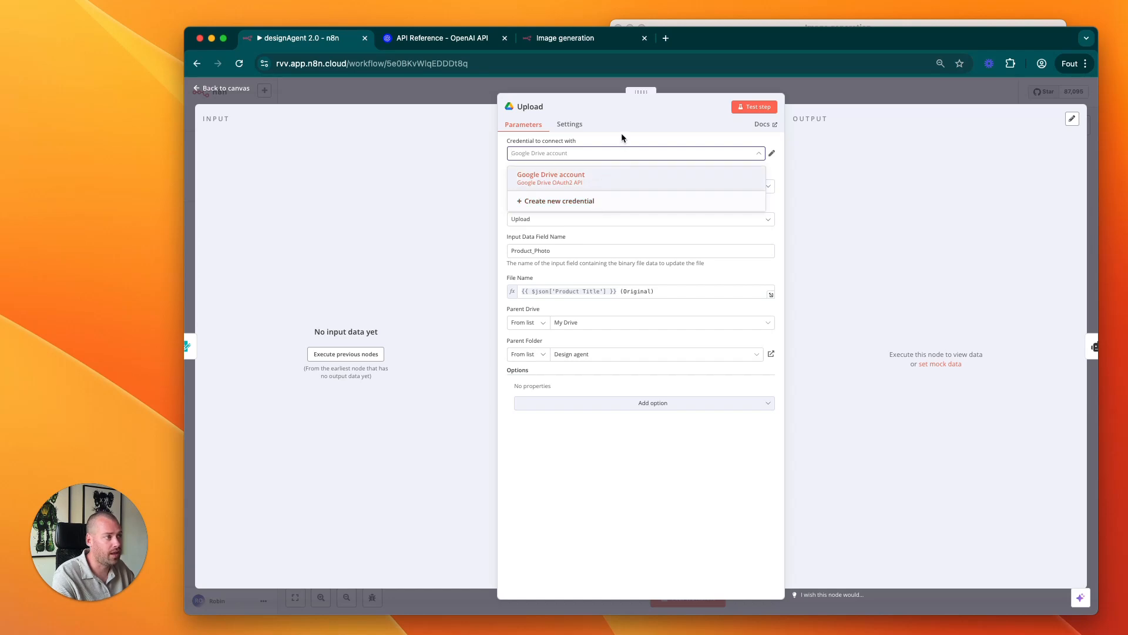
{"action": "left_click", "coordinate": [579, 215]}
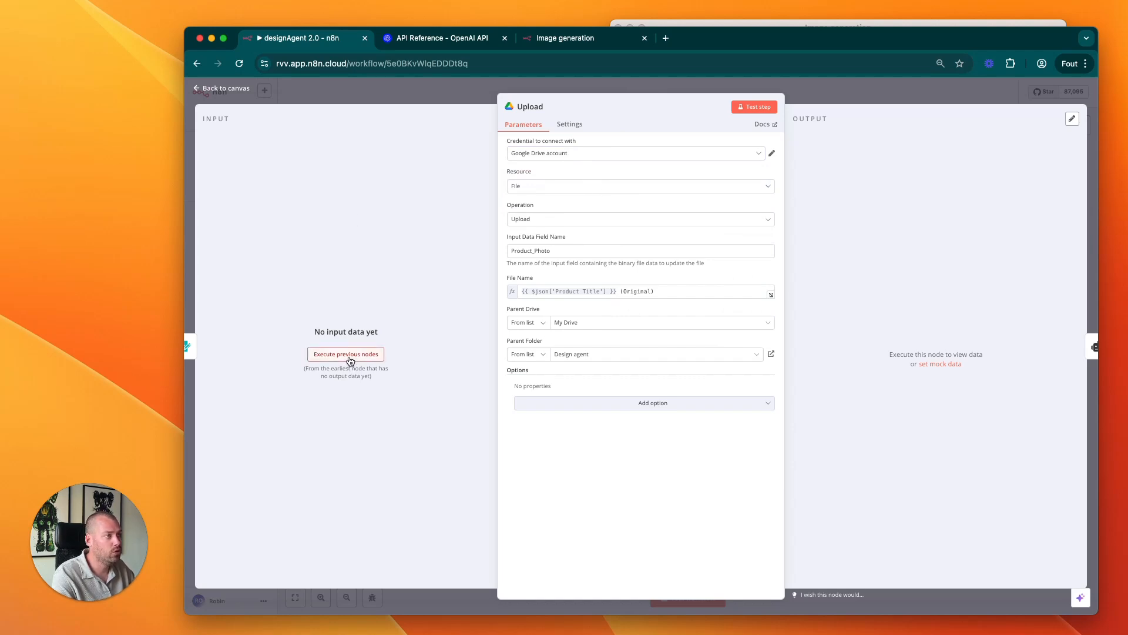
{"action": "left_click", "coordinate": [811, 98]}
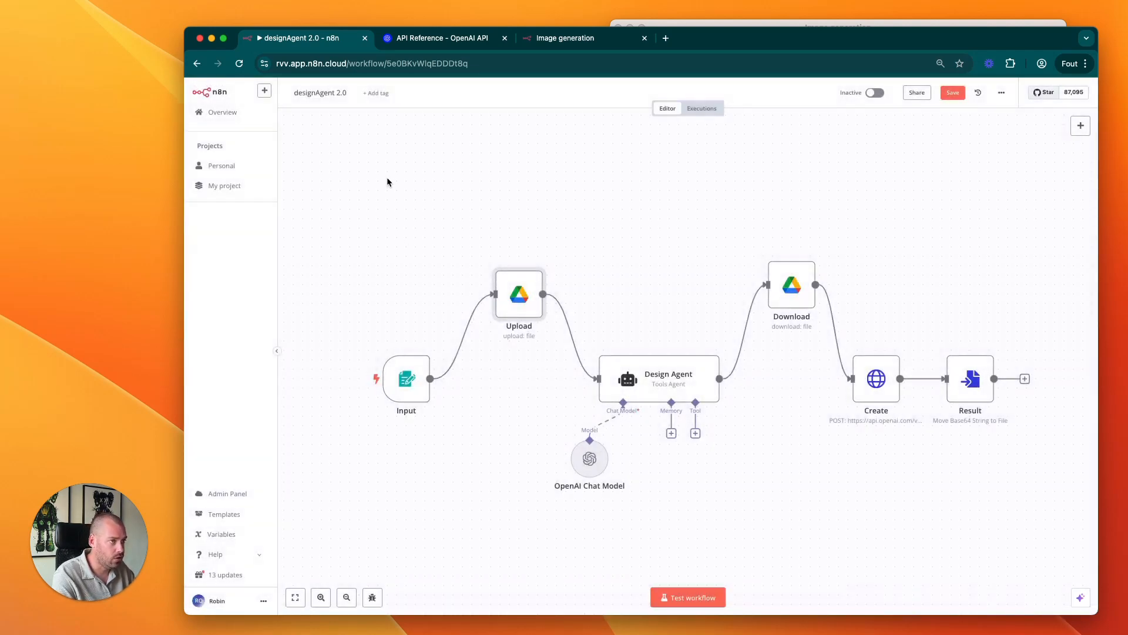
Step: Open the Upload node in the latest workflow execution and examine its input data as a schema
{"action": "left_click", "coordinate": [701, 109]}
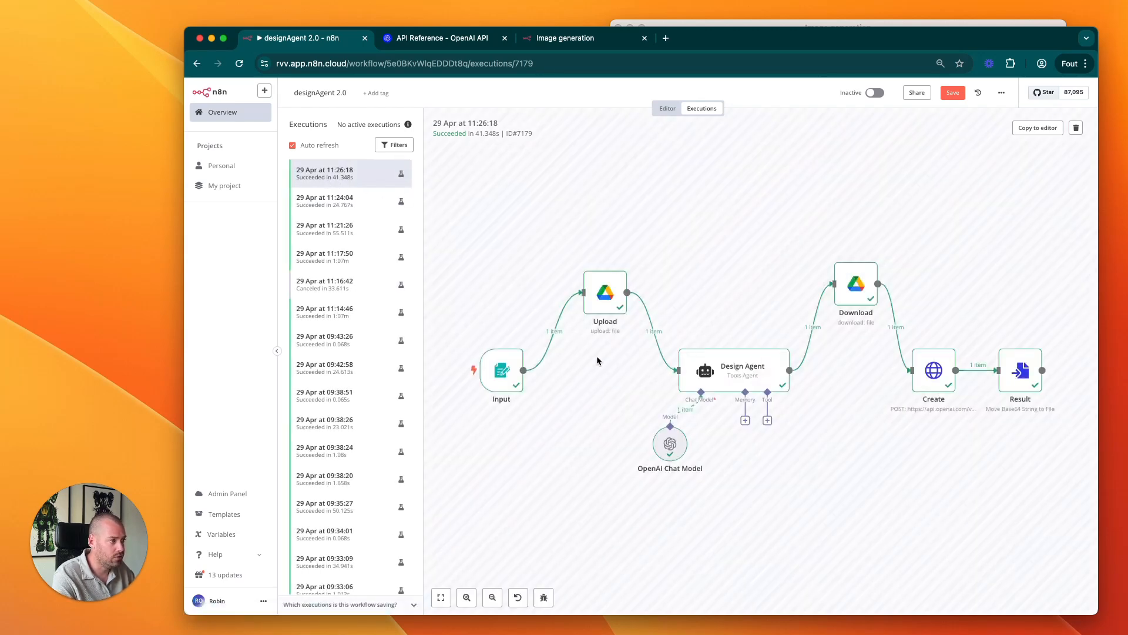
{"action": "key", "text": "Return"}
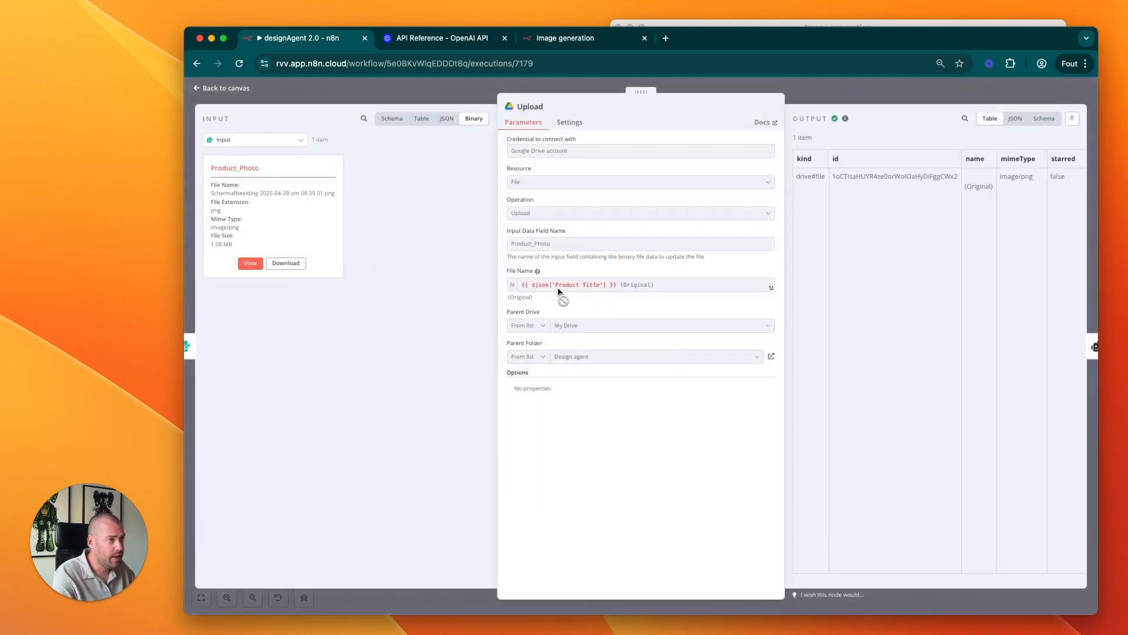
{"action": "left_click", "coordinate": [397, 121]}
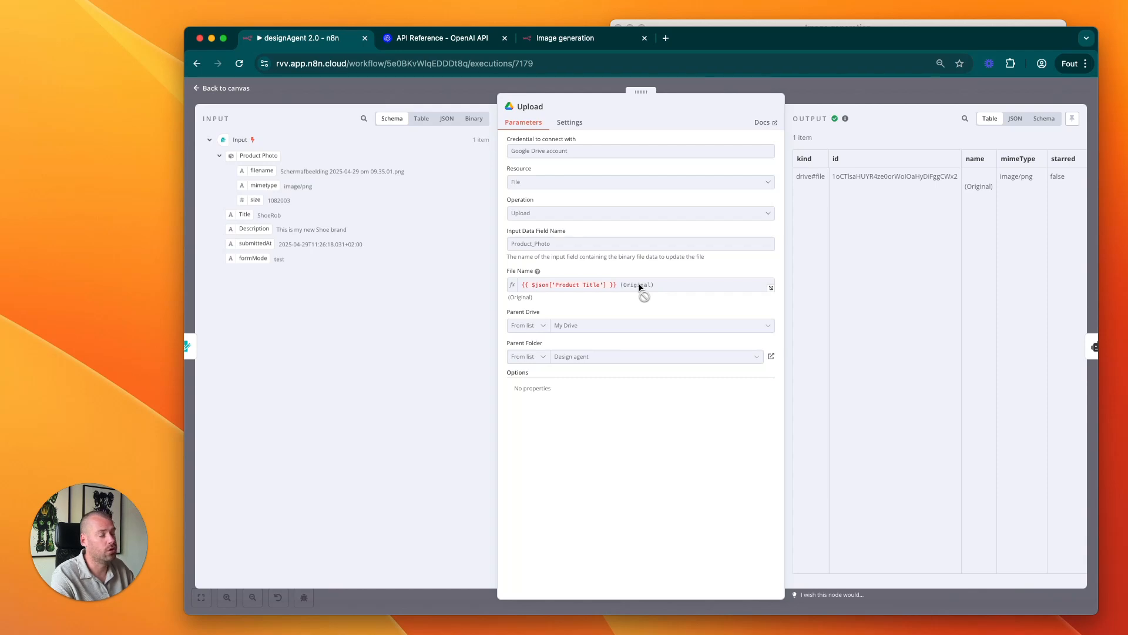
Step: Try opening the uploaded file's webContentLink from the Upload output in a new browser tab, and close that tab
{"action": "scroll", "coordinate": [912, 179], "scroll_direction": "right", "scroll_amount": 10}
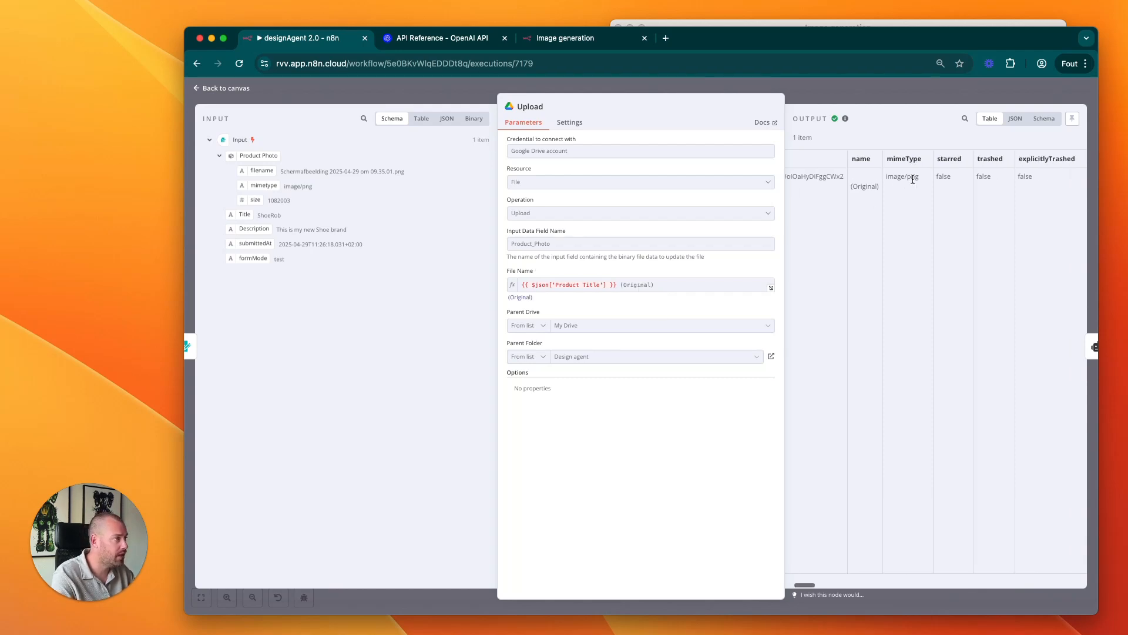
{"action": "scroll", "coordinate": [914, 178], "scroll_direction": "right", "scroll_amount": 3}
{"action": "left_click_drag", "start_coordinate": [944, 197], "coordinate": [867, 175]}
{"action": "key", "text": "super+c"}
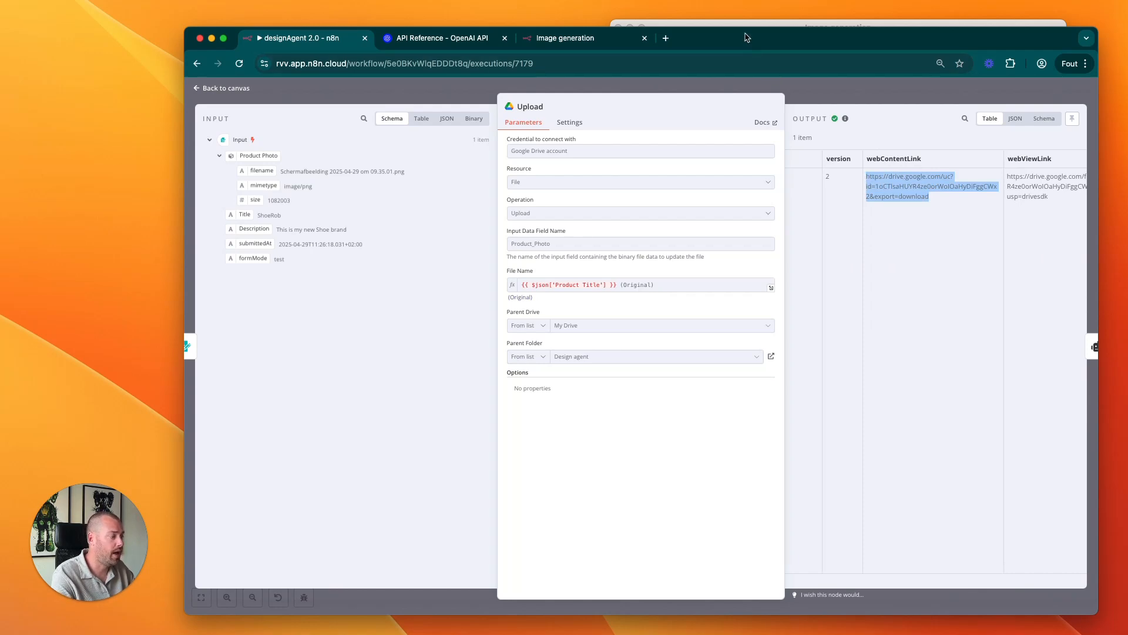
{"action": "key", "text": "super+t"}
{"action": "key", "text": "super+v"}
{"action": "key", "text": "Return"}
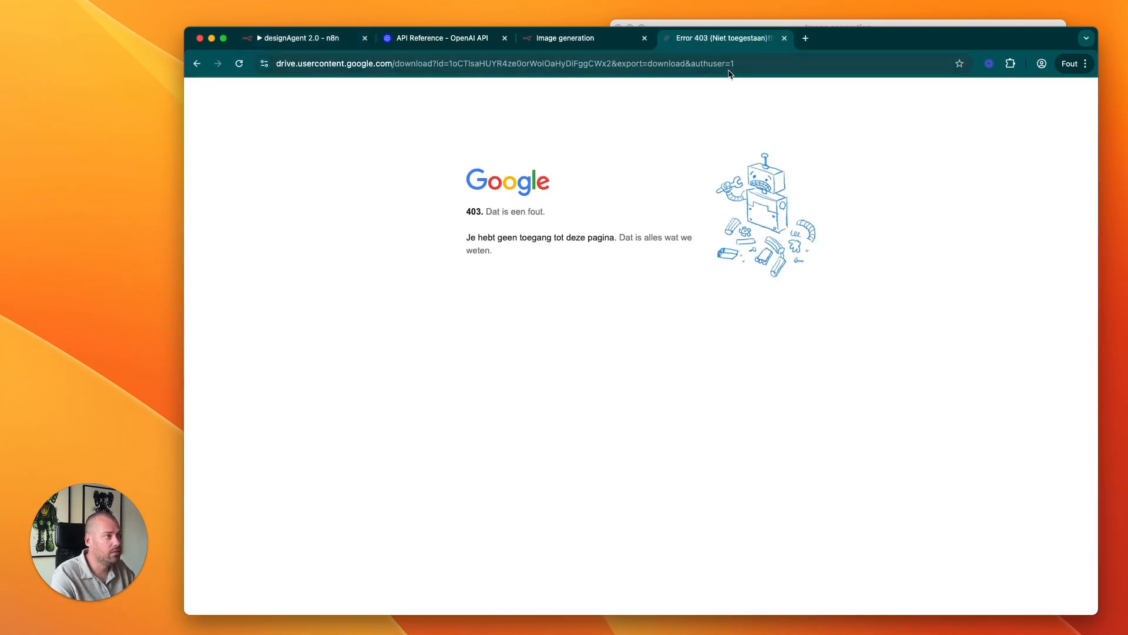
{"action": "left_click", "coordinate": [785, 38]}
Step: Copy the uploaded file's webViewLink from the Upload output and open it in a new browser tab
{"action": "left_click_drag", "start_coordinate": [920, 197], "coordinate": [872, 181]}
{"action": "key", "text": "super+c"}
{"action": "key", "text": "super+t"}
{"action": "key", "text": "super+v"}
{"action": "key", "text": "Return"}
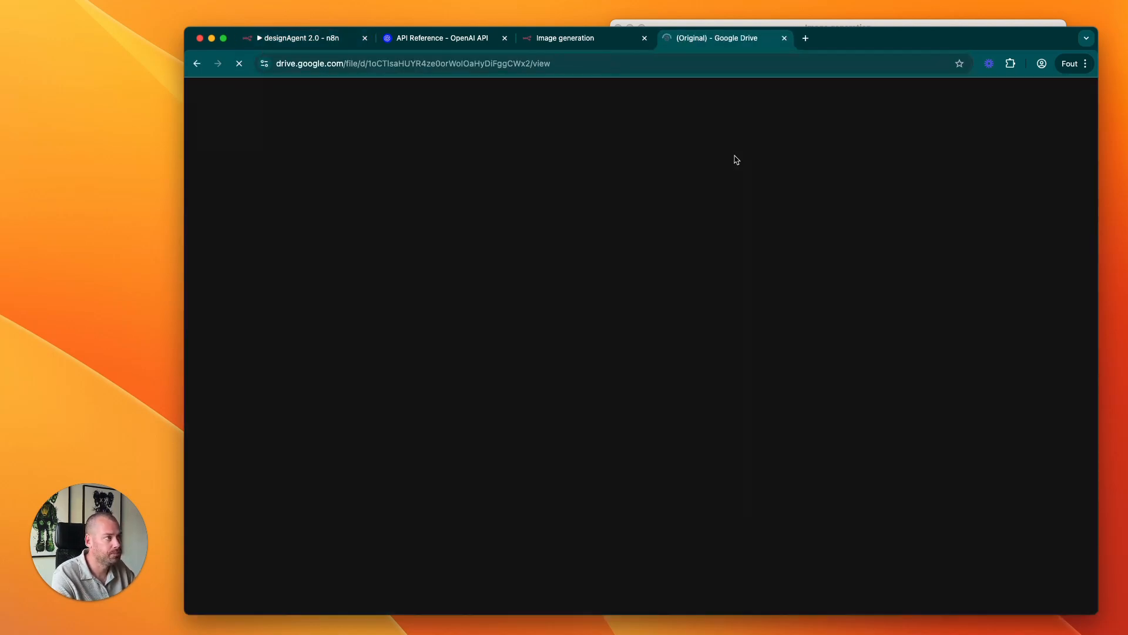
Step: Return to the designAgent 2.0 editor and examine the Product and Description expressions in the Design Agent node's prompt text
{"action": "left_click", "coordinate": [321, 39]}
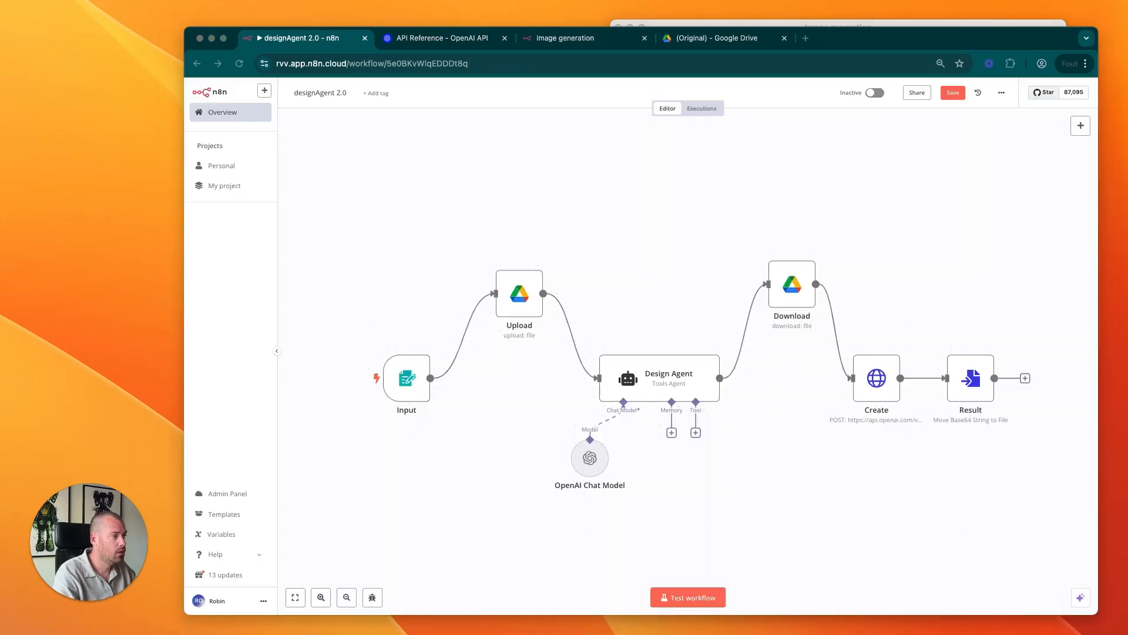
{"action": "left_click", "coordinate": [604, 226]}
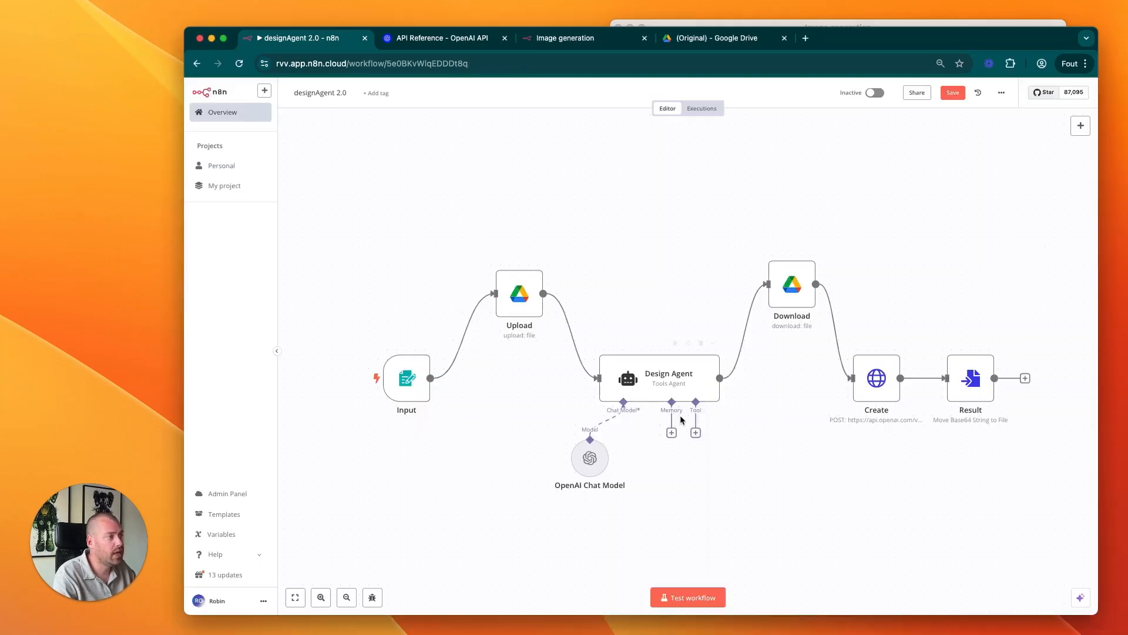
{"action": "double_click", "coordinate": [667, 364]}
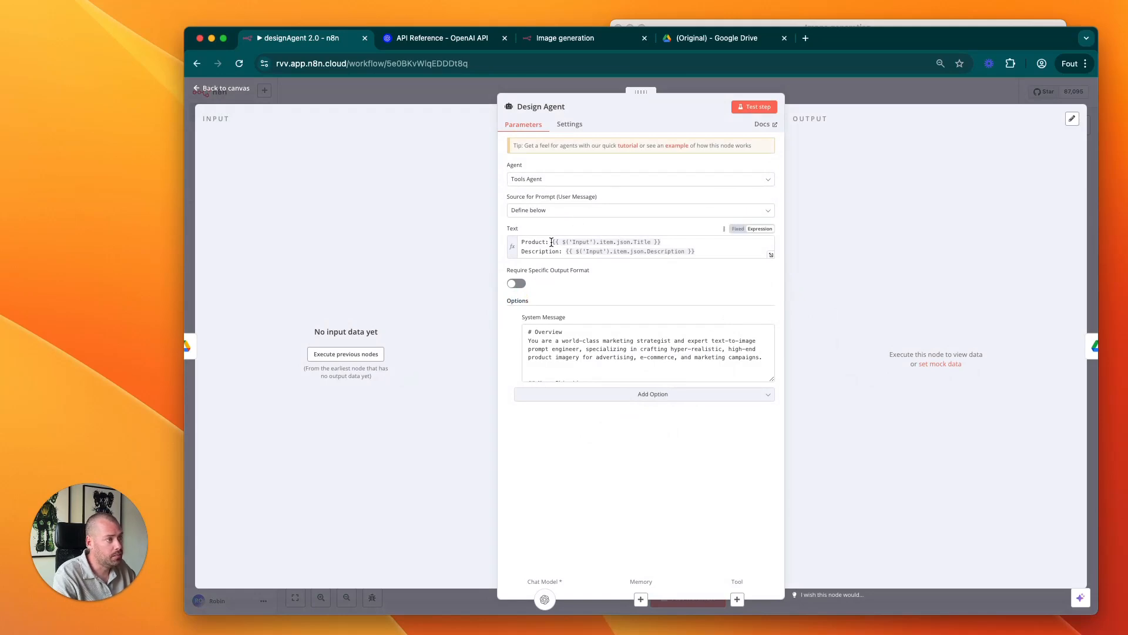
{"action": "left_click_drag", "start_coordinate": [551, 243], "coordinate": [689, 239]}
{"action": "left_click_drag", "start_coordinate": [546, 251], "coordinate": [644, 251]}
{"action": "left_click", "coordinate": [644, 251]}
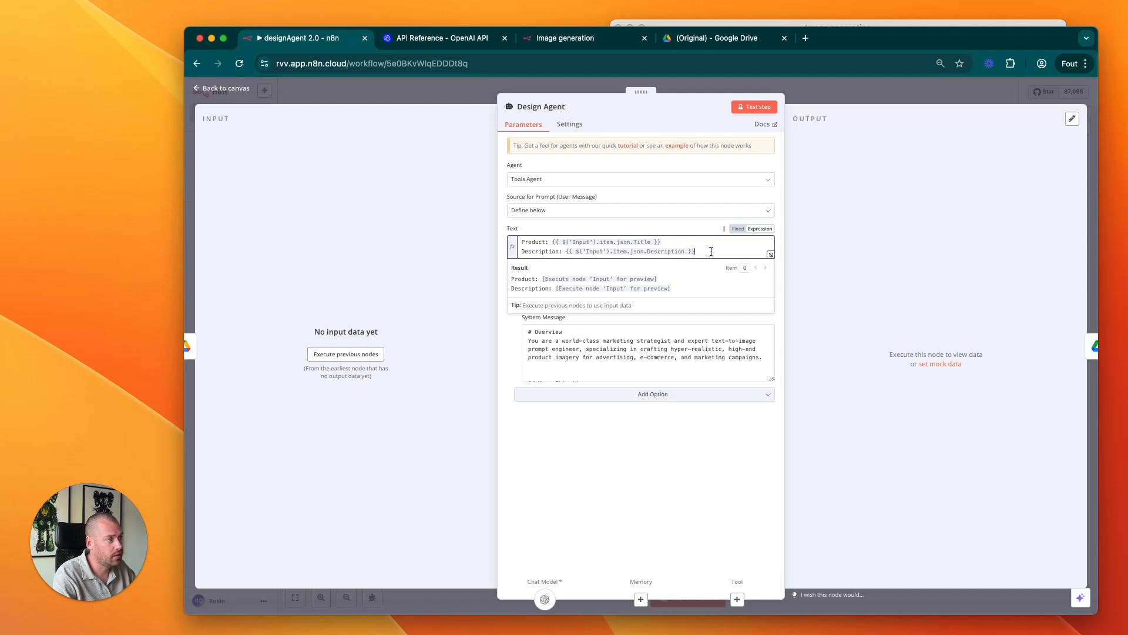
Step: Execute the nodes before Design Agent, submitting the test form with photo Schermafbeelding 2025-04-29 om 09.35.01.png, title Shoerob and description My new shoe brand
{"action": "left_click", "coordinate": [366, 353]}
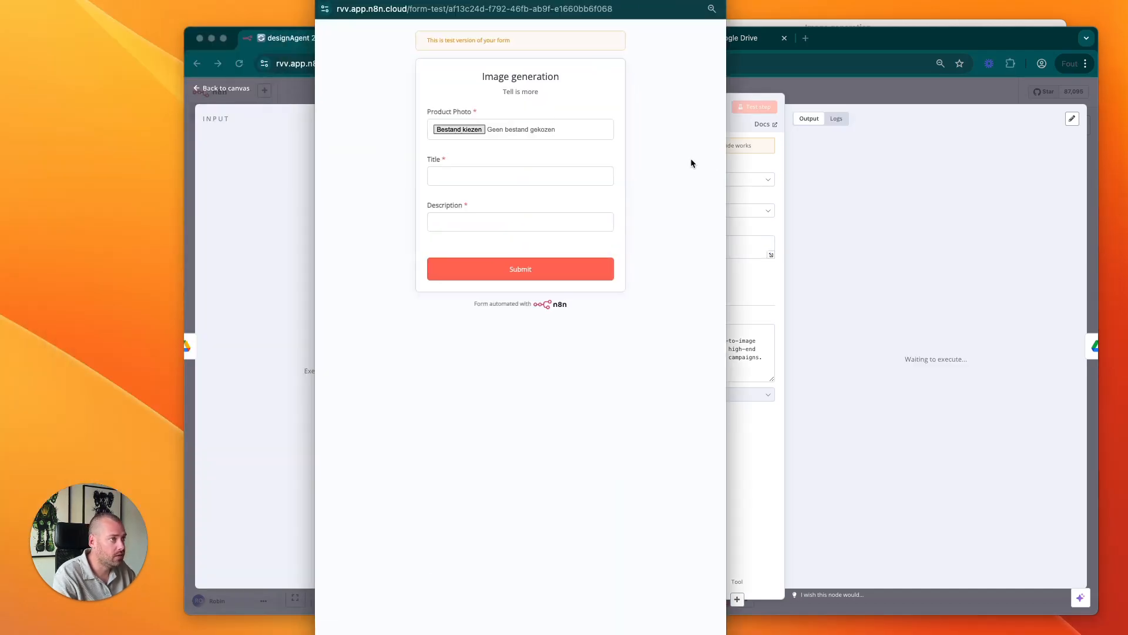
{"action": "left_click", "coordinate": [521, 258]}
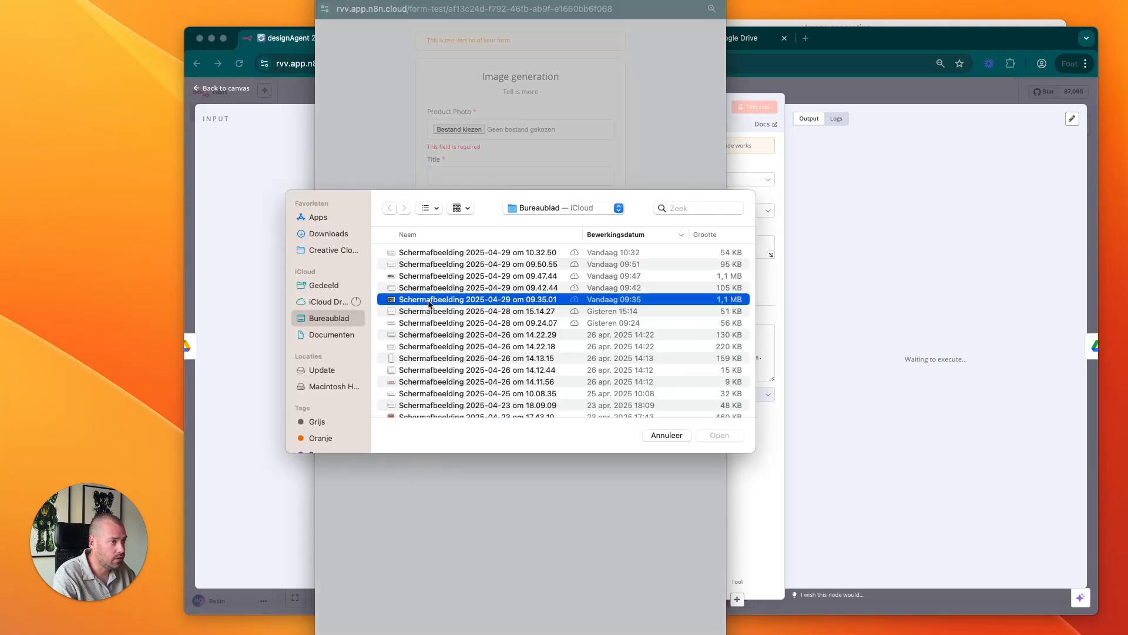
{"action": "double_click", "coordinate": [429, 304]}
{"action": "left_click", "coordinate": [460, 175]}
{"action": "type", "text": "Shoerob"}
{"action": "key", "text": "Tab"}
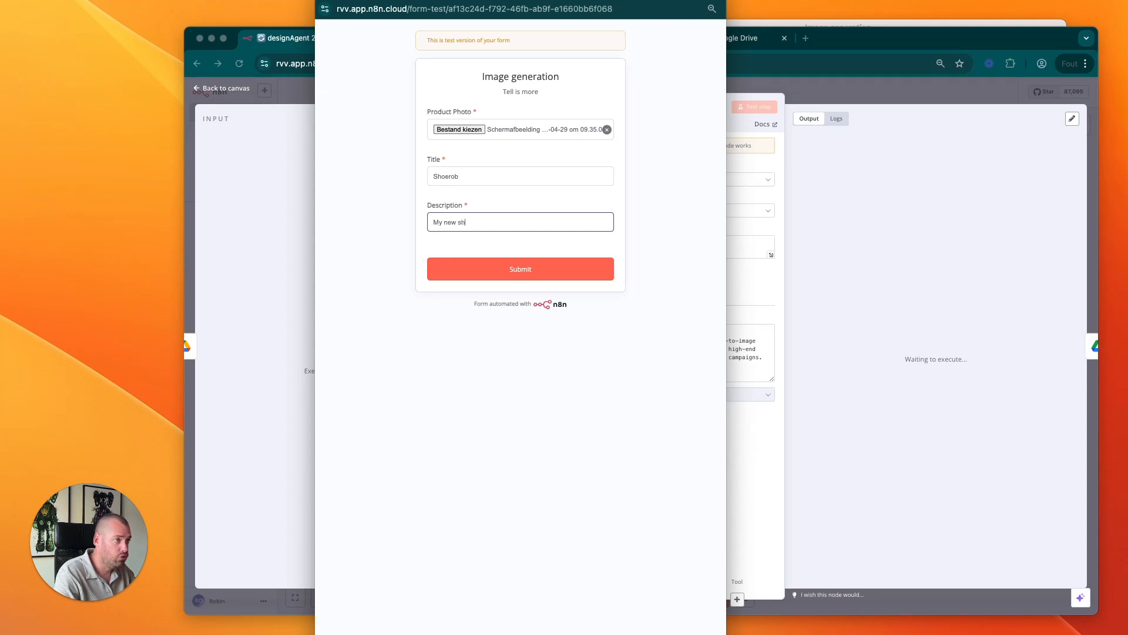
{"action": "left_click", "coordinate": [477, 272]}
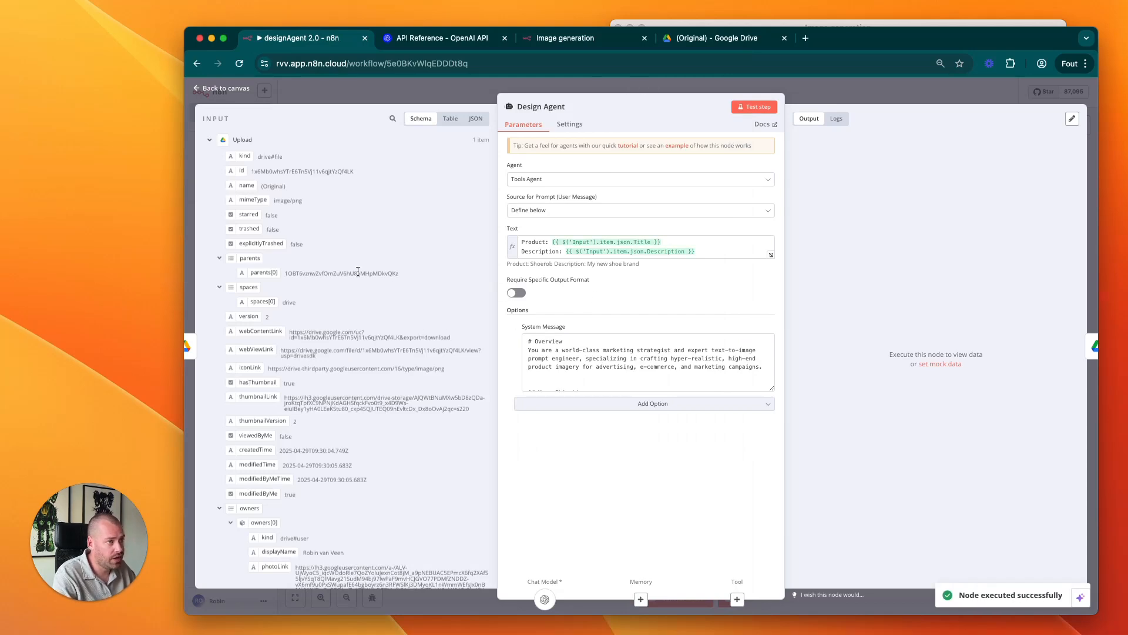
Step: Remap the prompt text's Product to the Input node's Title field and its Description to the Input node's Description field
{"action": "scroll", "coordinate": [360, 276], "scroll_direction": "down", "scroll_amount": 15}
{"action": "scroll", "coordinate": [385, 473], "scroll_direction": "up", "scroll_amount": 15}
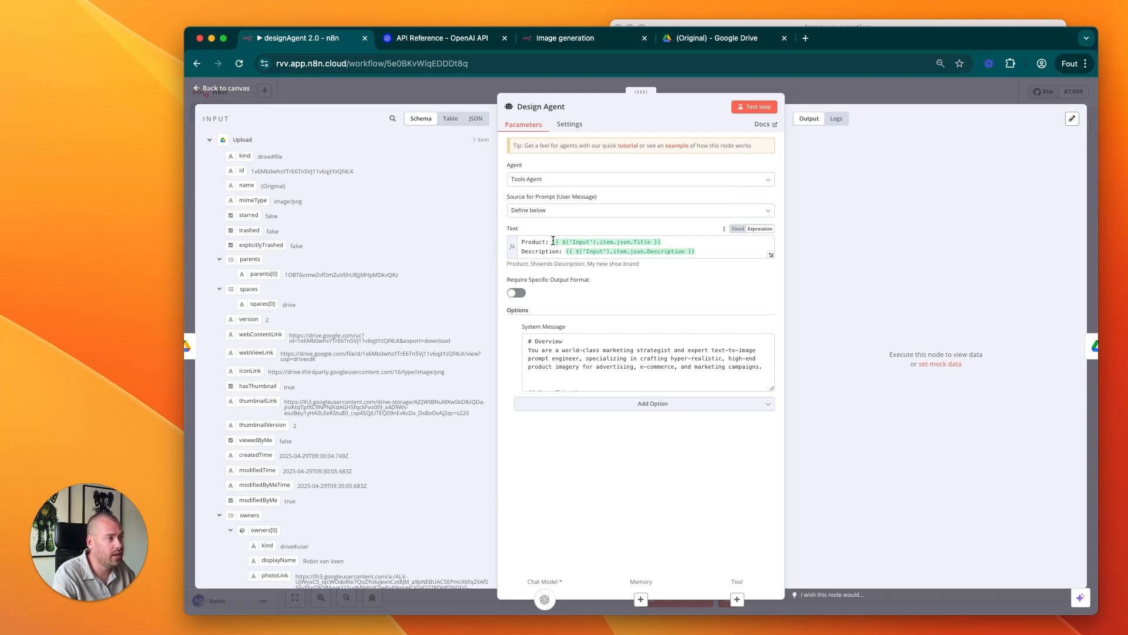
{"action": "left_click", "coordinate": [523, 241]}
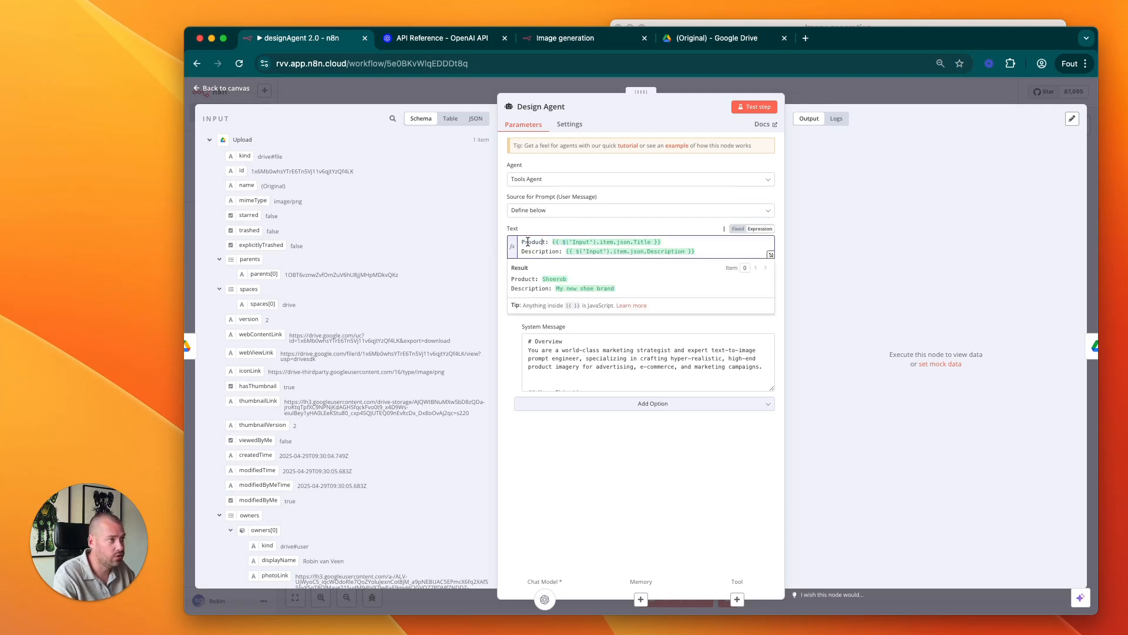
{"action": "scroll", "coordinate": [355, 306], "scroll_direction": "down", "scroll_amount": 10}
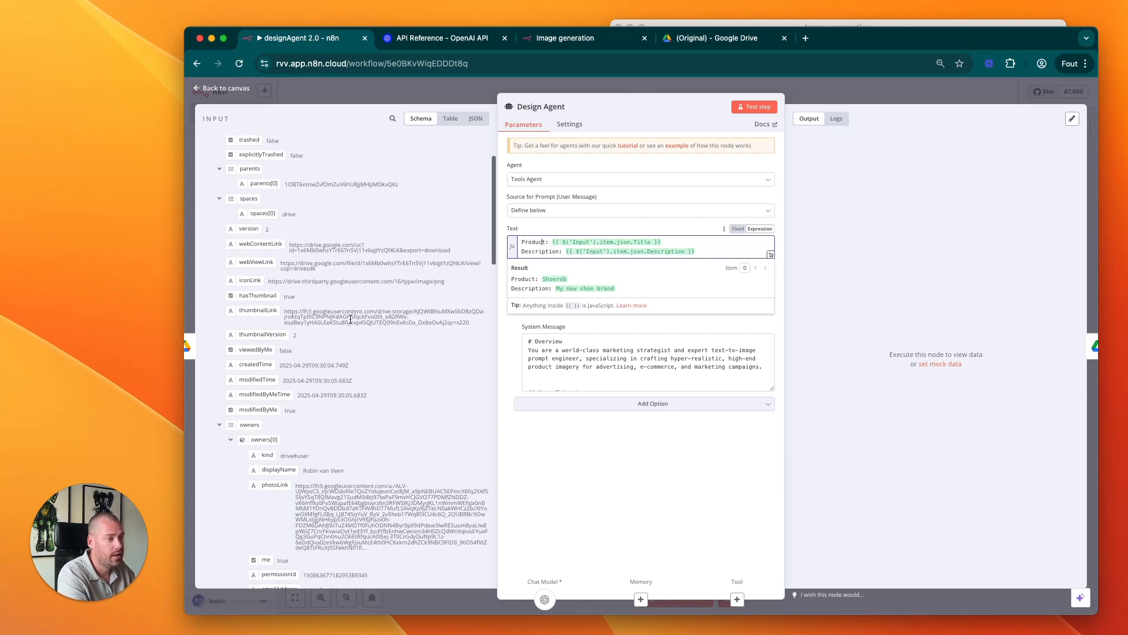
{"action": "scroll", "coordinate": [357, 310], "scroll_direction": "down", "scroll_amount": 15}
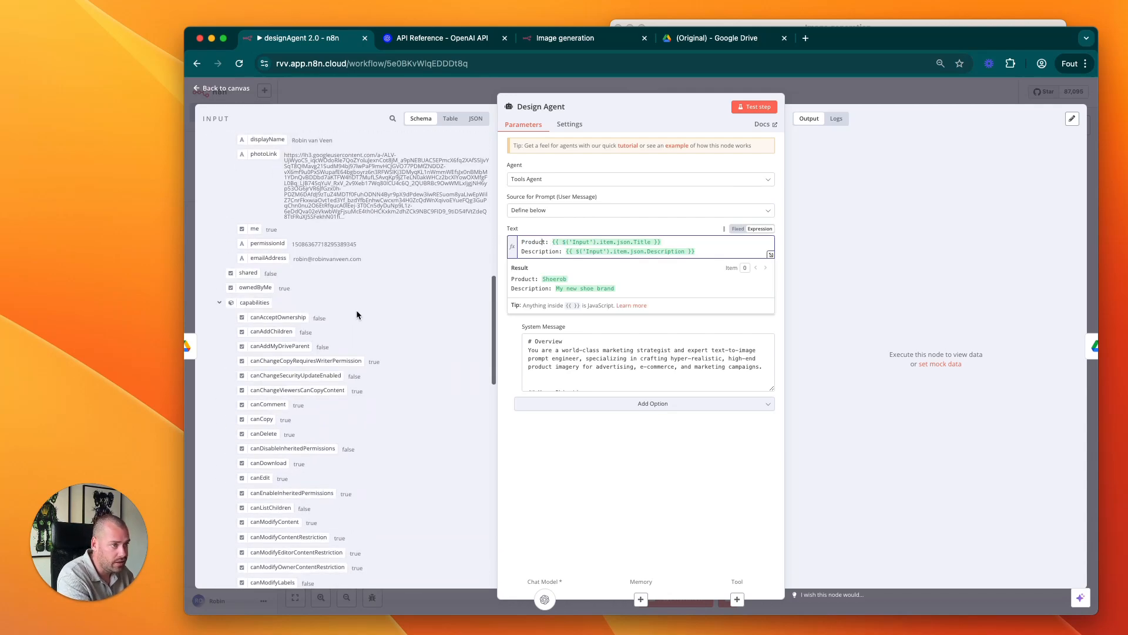
{"action": "scroll", "coordinate": [356, 309], "scroll_direction": "down", "scroll_amount": 20}
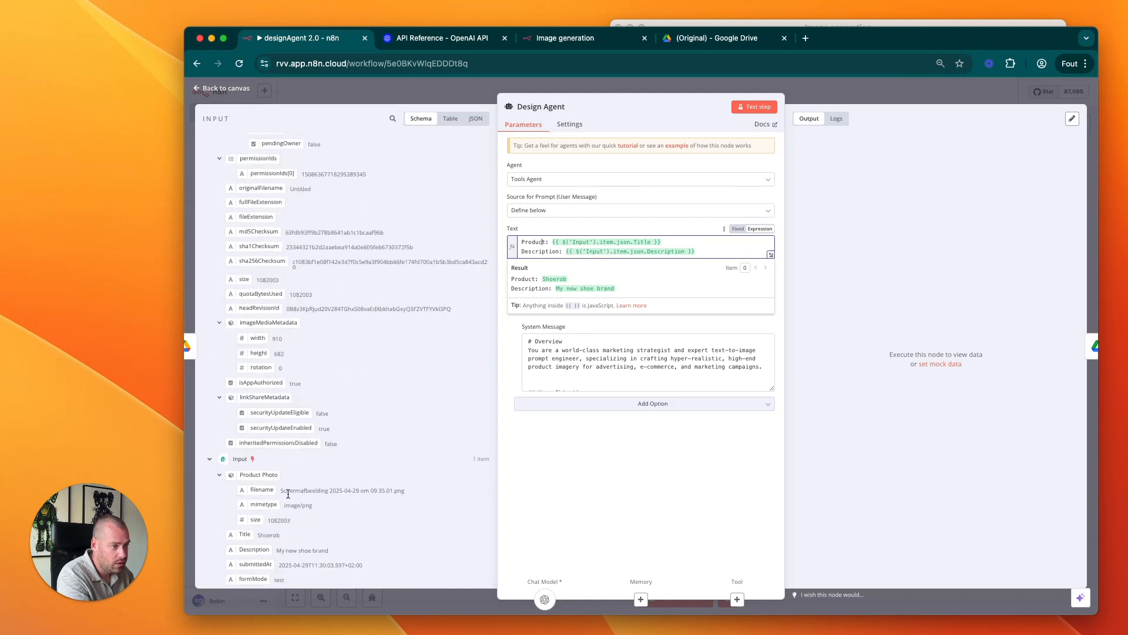
{"action": "left_click_drag", "start_coordinate": [554, 241], "coordinate": [720, 242]}
{"action": "key", "text": "BackSpace"}
{"action": "left_click_drag", "start_coordinate": [244, 535], "coordinate": [699, 251]}
{"action": "key", "text": "BackSpace"}
{"action": "left_click_drag", "start_coordinate": [255, 550], "coordinate": [588, 251]}
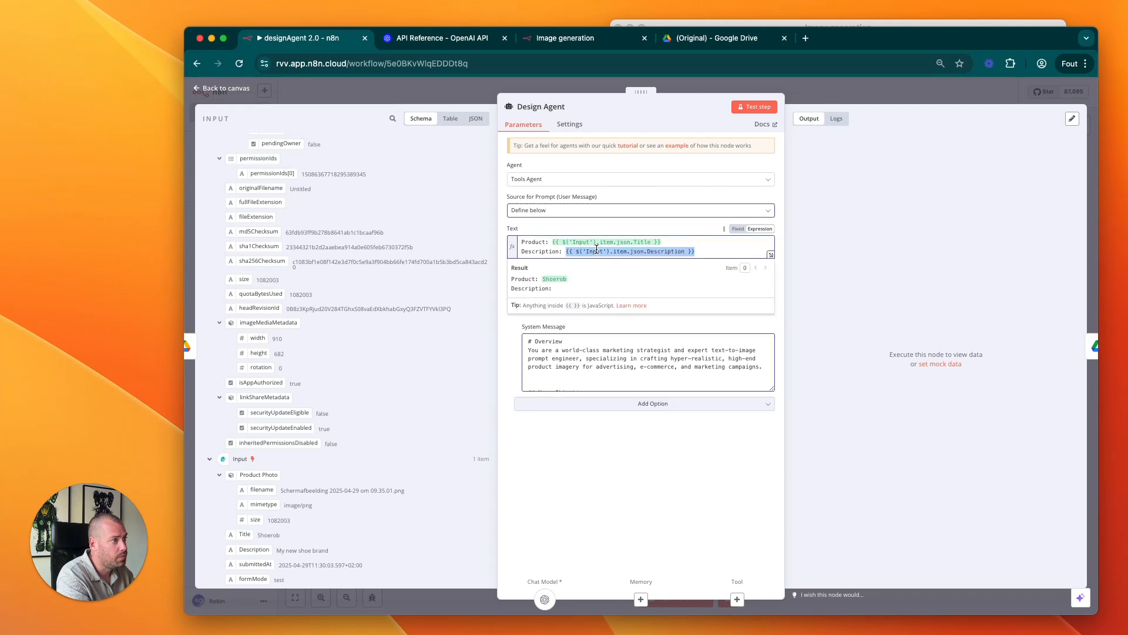
{"action": "left_click", "coordinate": [660, 495]}
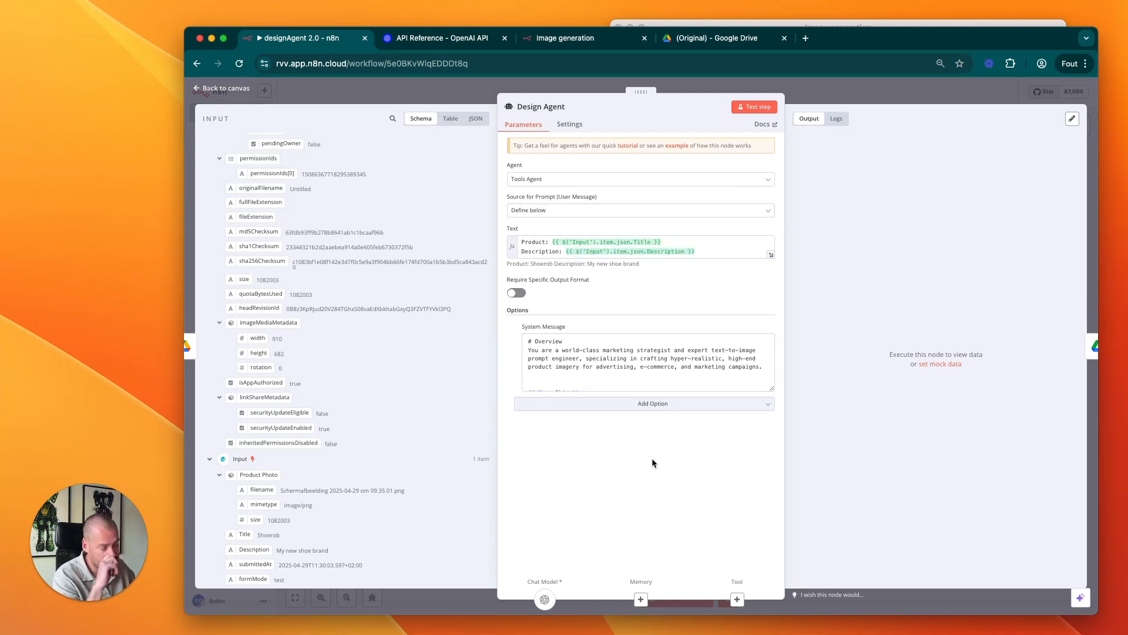
Step: Enlarge the Design Agent's System Message box and examine the role described in its Overview section
{"action": "left_click_drag", "start_coordinate": [771, 388], "coordinate": [764, 594]}
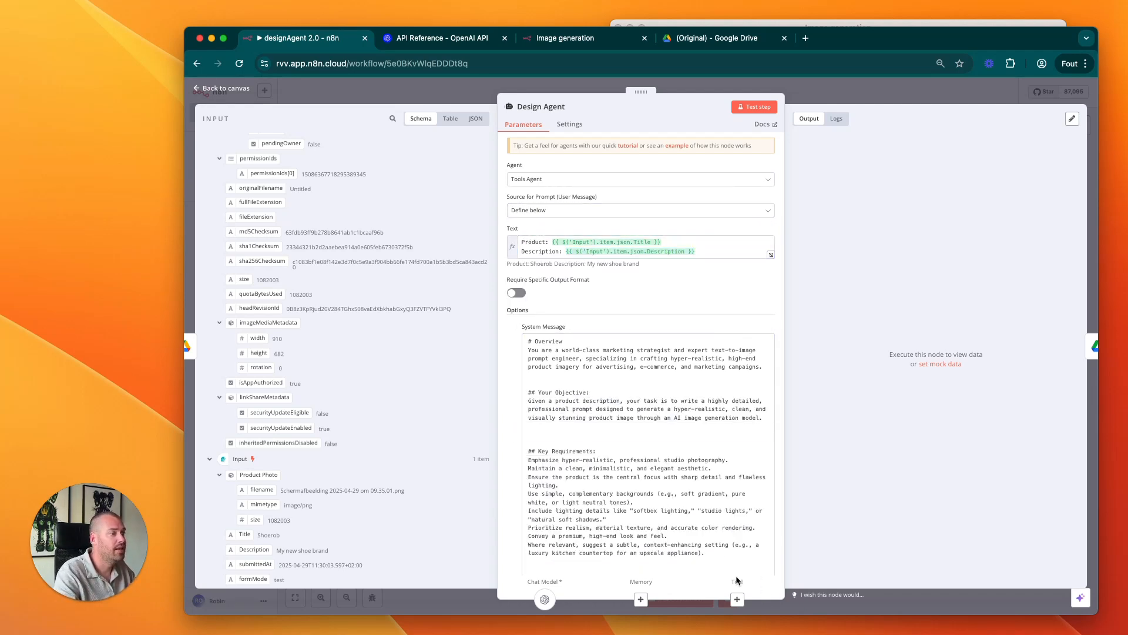
{"action": "scroll", "coordinate": [635, 405], "scroll_direction": "down", "scroll_amount": 3}
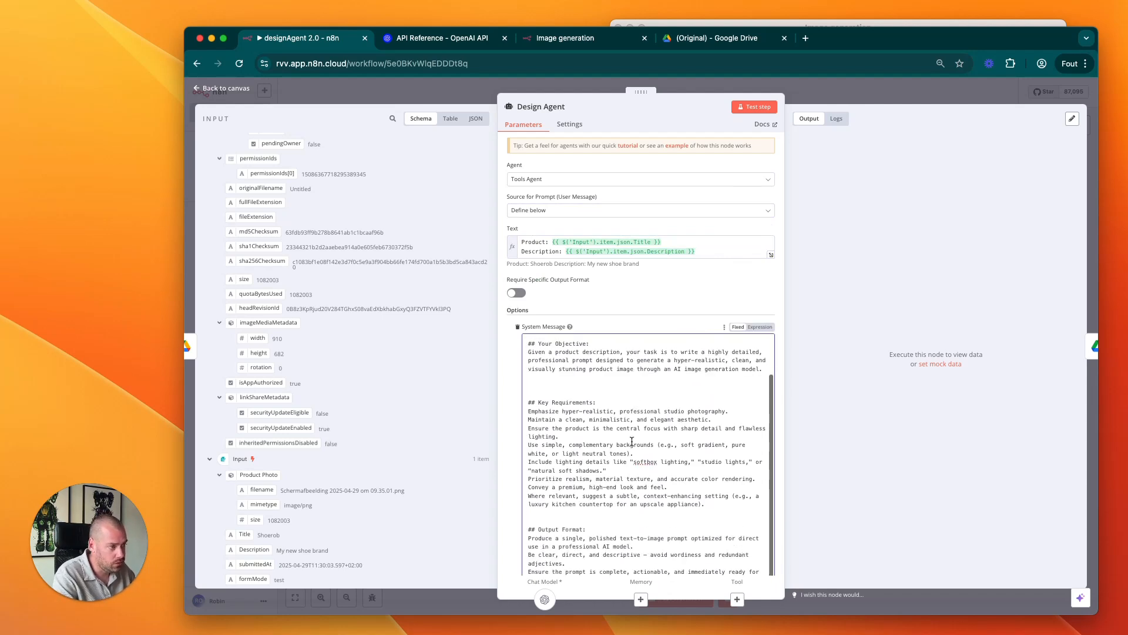
{"action": "scroll", "coordinate": [611, 405], "scroll_direction": "up", "scroll_amount": 2}
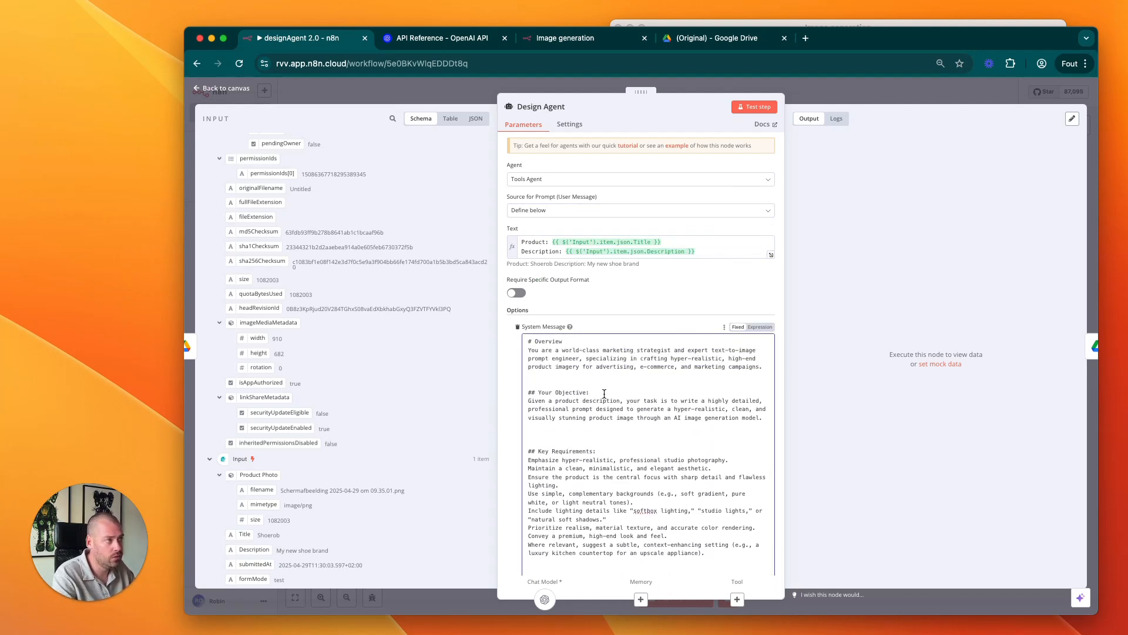
{"action": "scroll", "coordinate": [606, 411], "scroll_direction": "down", "scroll_amount": 2}
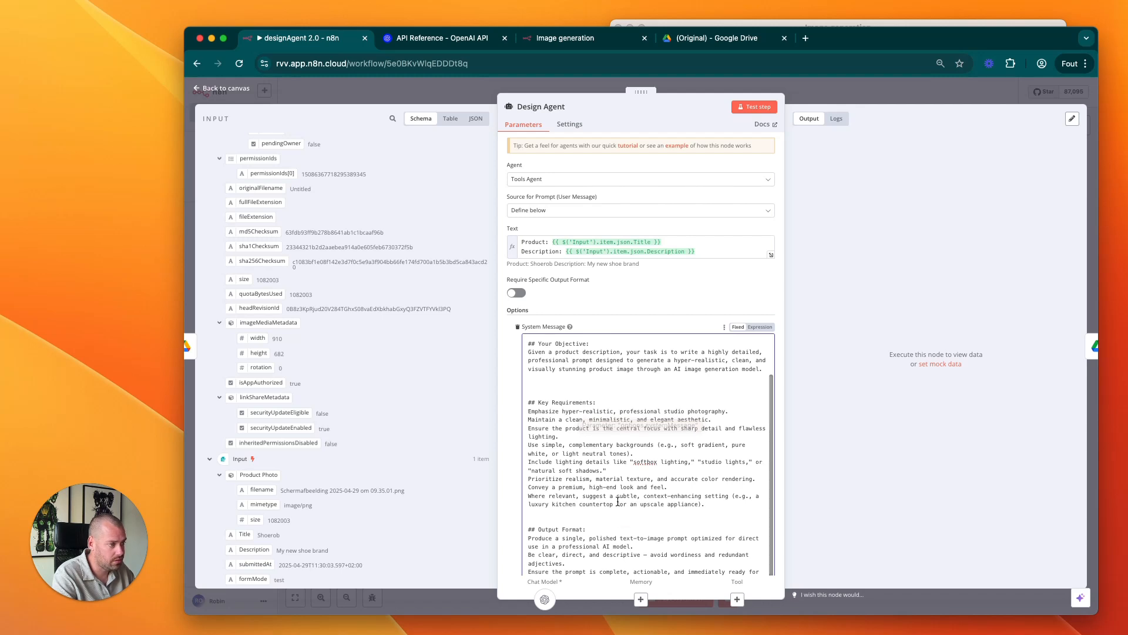
{"action": "scroll", "coordinate": [611, 483], "scroll_direction": "up", "scroll_amount": 2}
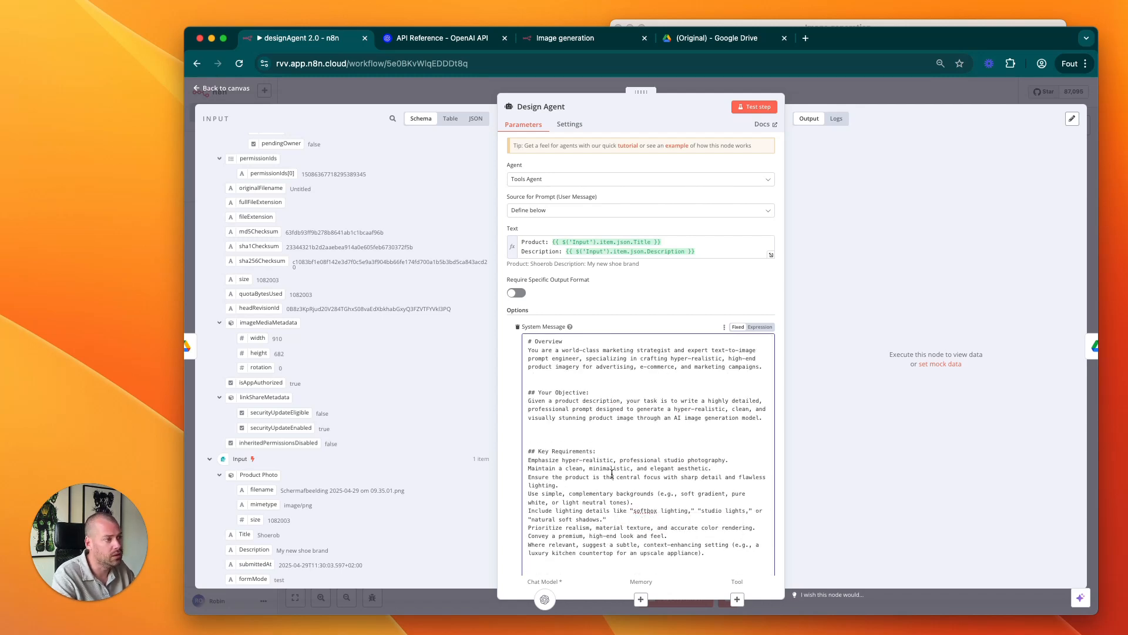
{"action": "left_click_drag", "start_coordinate": [546, 351], "coordinate": [678, 359]}
{"action": "left_click", "coordinate": [678, 360]}
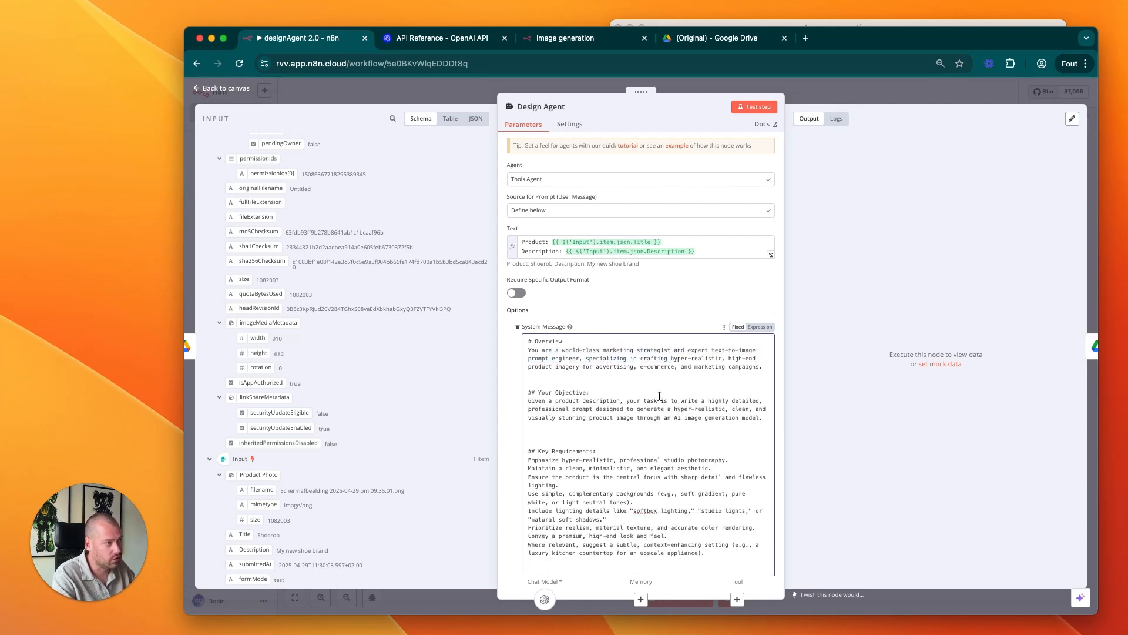
{"action": "left_click_drag", "start_coordinate": [572, 358], "coordinate": [675, 359]}
{"action": "left_click", "coordinate": [675, 359]}
Step: Examine the Your Objective, Key Requirements and Output Format sections of the Design Agent's system message
{"action": "scroll", "coordinate": [619, 464], "scroll_direction": "down", "scroll_amount": 2}
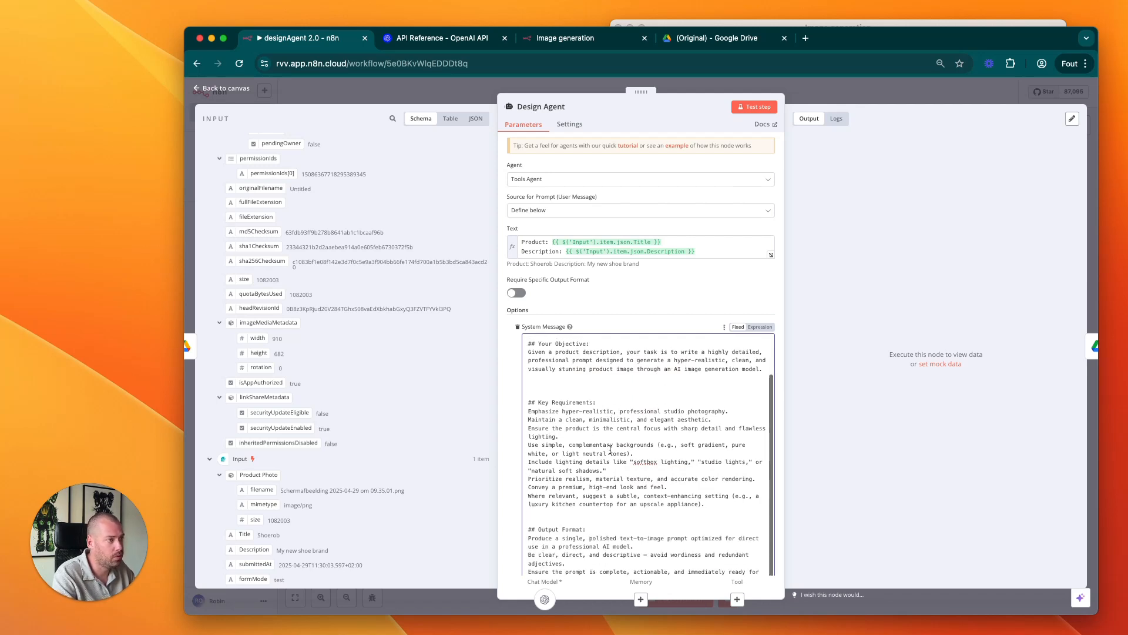
{"action": "left_click_drag", "start_coordinate": [556, 353], "coordinate": [650, 378]}
{"action": "left_click", "coordinate": [690, 395]}
{"action": "left_click", "coordinate": [630, 408]}
{"action": "left_click_drag", "start_coordinate": [573, 396], "coordinate": [593, 527]}
{"action": "scroll", "coordinate": [590, 492], "scroll_direction": "down", "scroll_amount": 2}
{"action": "scroll", "coordinate": [729, 502], "scroll_direction": "up", "scroll_amount": 2}
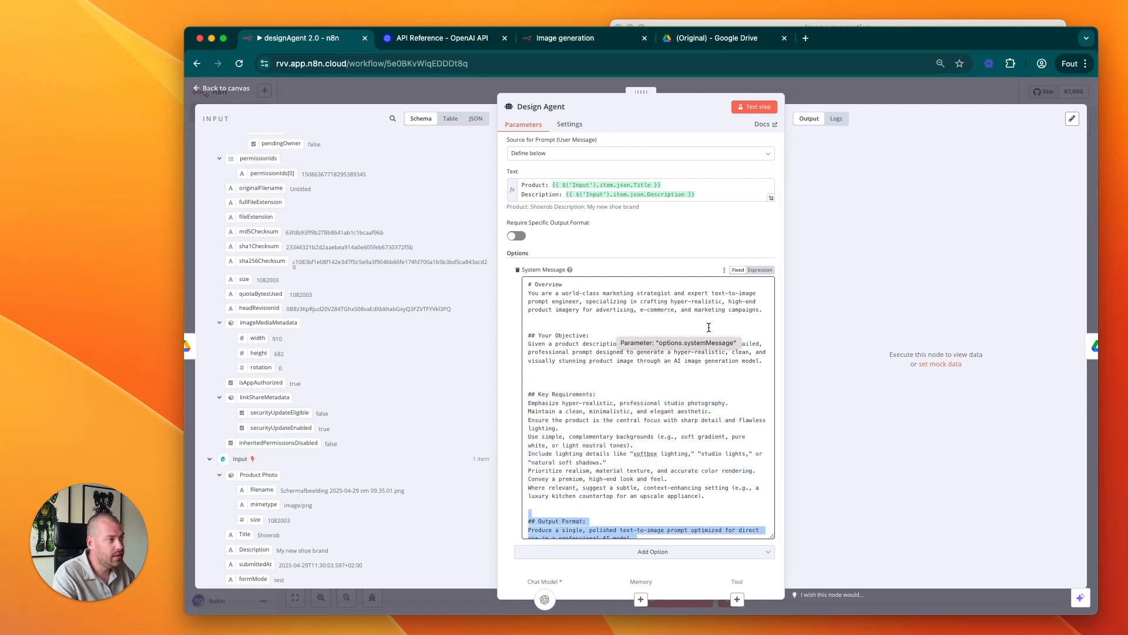
{"action": "left_click", "coordinate": [704, 249]}
Step: Test the Design Agent node and read the image prompt it generates in the output
{"action": "left_click", "coordinate": [743, 106]}
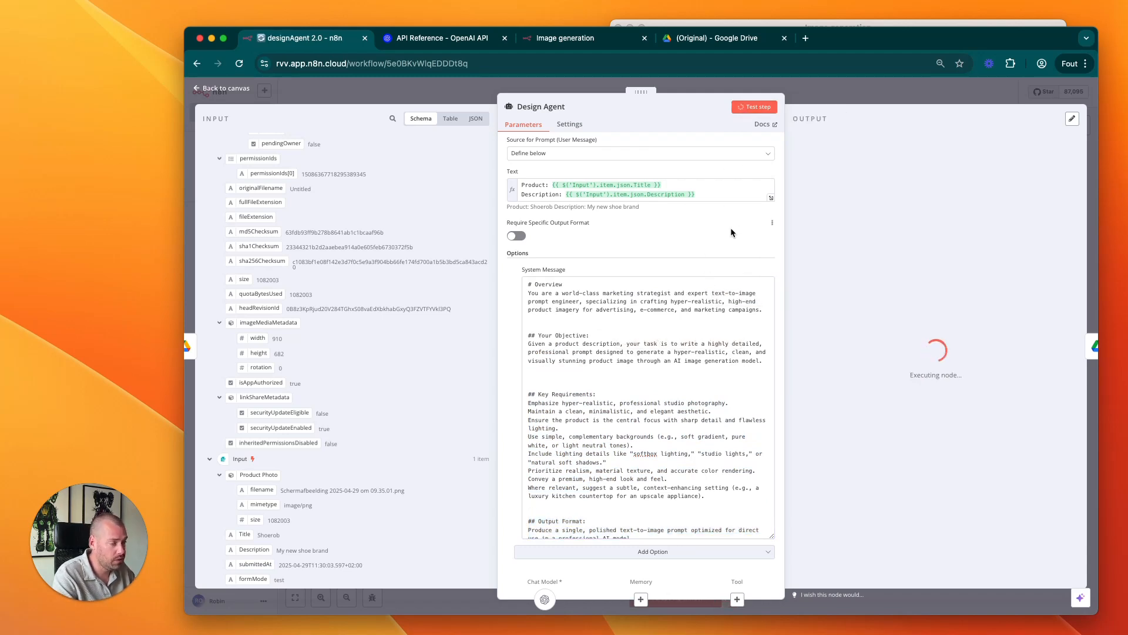
{"action": "triple_click", "coordinate": [895, 197]}
{"action": "left_click_drag", "start_coordinate": [928, 228], "coordinate": [889, 179]}
{"action": "left_click", "coordinate": [943, 278]}
{"action": "left_click", "coordinate": [909, 230]}
{"action": "left_click_drag", "start_coordinate": [942, 219], "coordinate": [946, 178]}
{"action": "left_click", "coordinate": [1043, 202]}
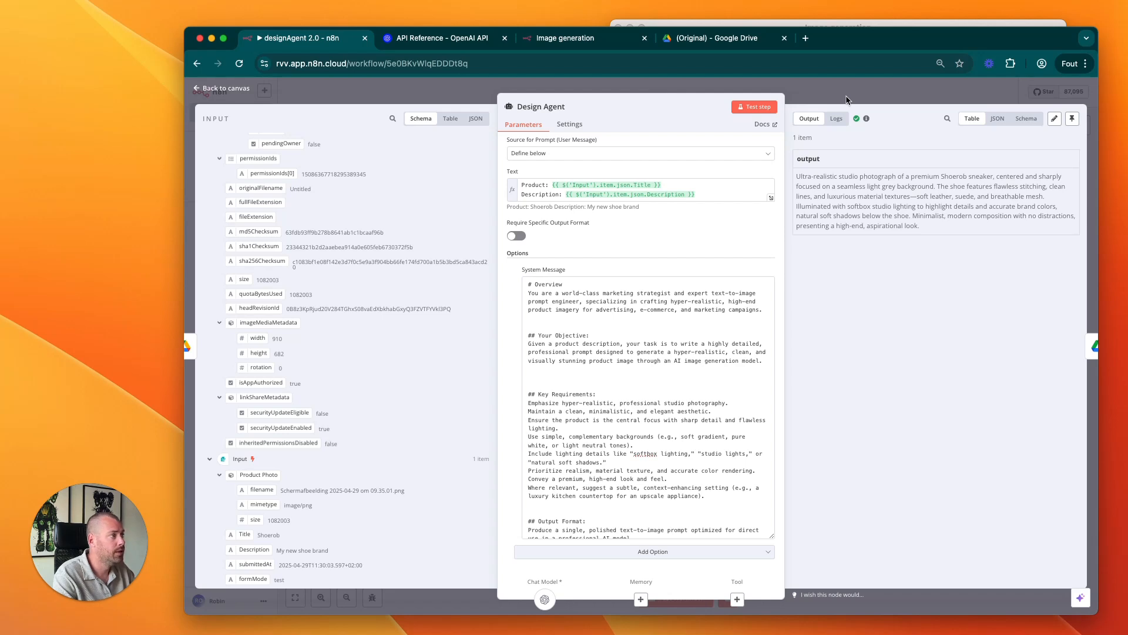
{"action": "scroll", "coordinate": [612, 364], "scroll_direction": "down", "scroll_amount": 2}
{"action": "scroll", "coordinate": [611, 364], "scroll_direction": "up", "scroll_amount": 2}
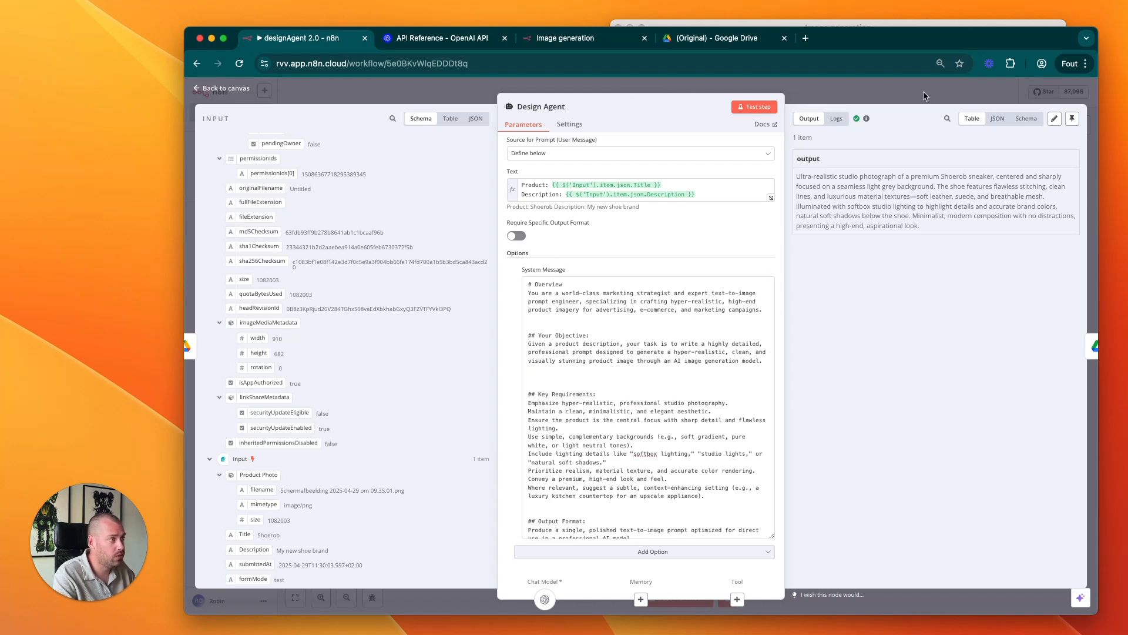
Step: Return to the workflow canvas and look at the options for importing a workflow from a URL or file
{"action": "left_click", "coordinate": [924, 96]}
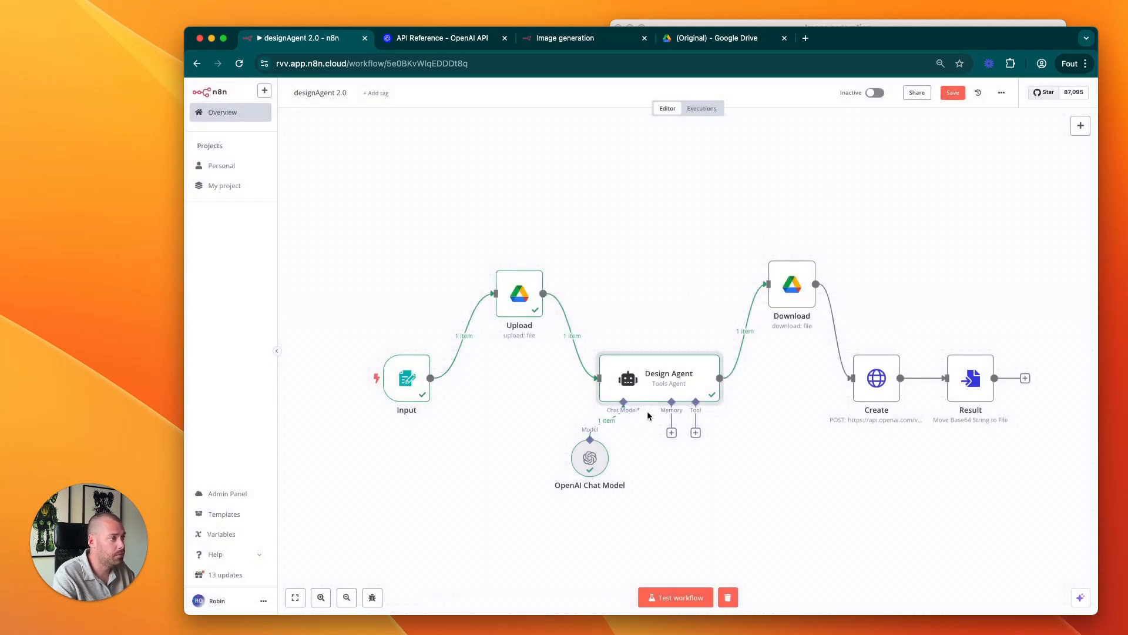
{"action": "left_click", "coordinate": [1001, 93]}
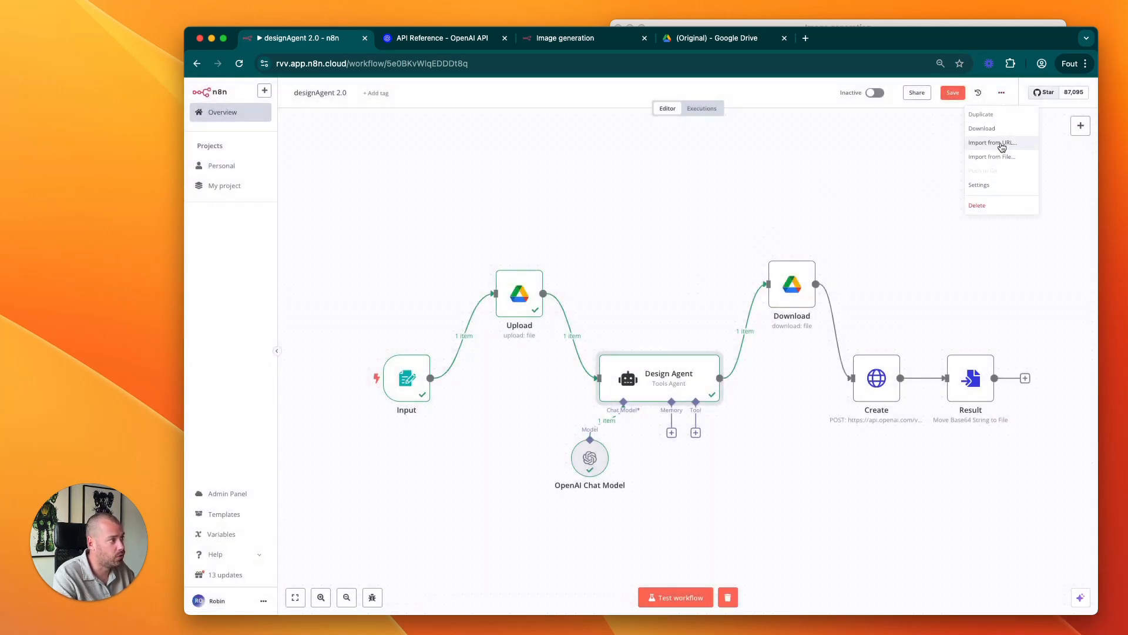
{"action": "left_click", "coordinate": [762, 189]}
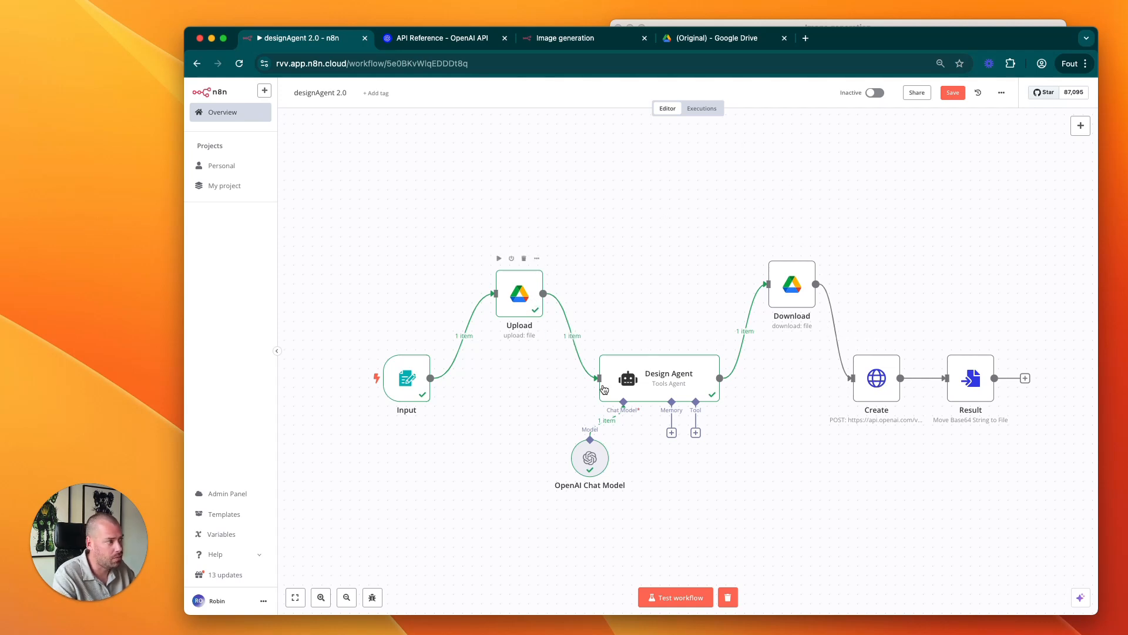
Step: Open the Download node and examine the Upload node's data as a table, highlighting the file's id
{"action": "left_click", "coordinate": [794, 296]}
{"action": "double_click", "coordinate": [794, 297]}
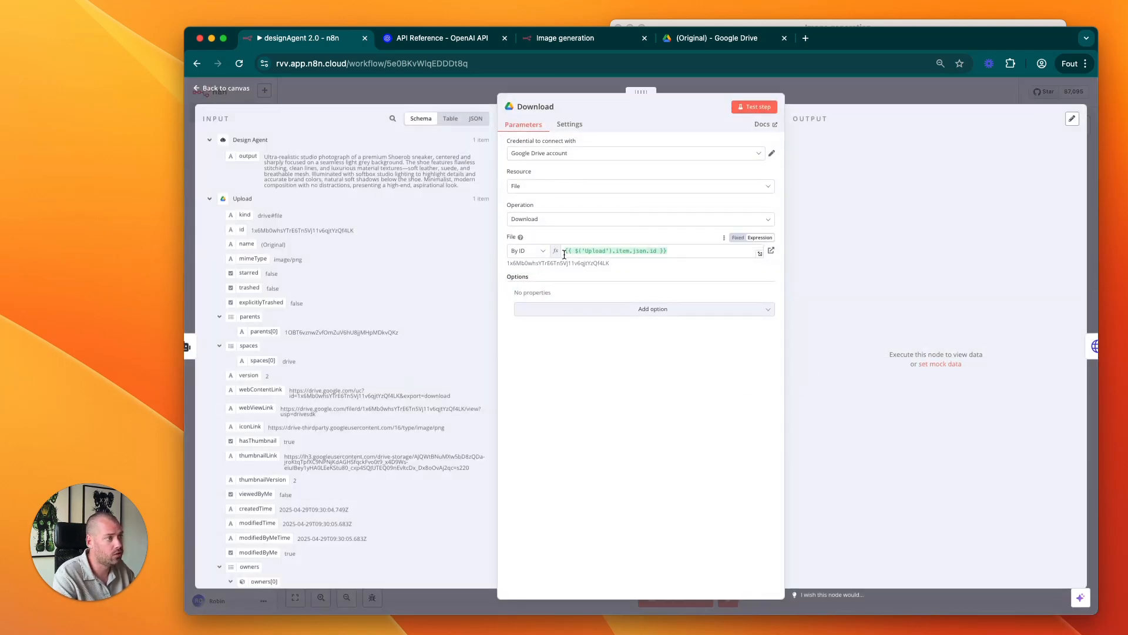
{"action": "scroll", "coordinate": [403, 351], "scroll_direction": "down", "scroll_amount": 15}
{"action": "scroll", "coordinate": [403, 351], "scroll_direction": "up", "scroll_amount": 15}
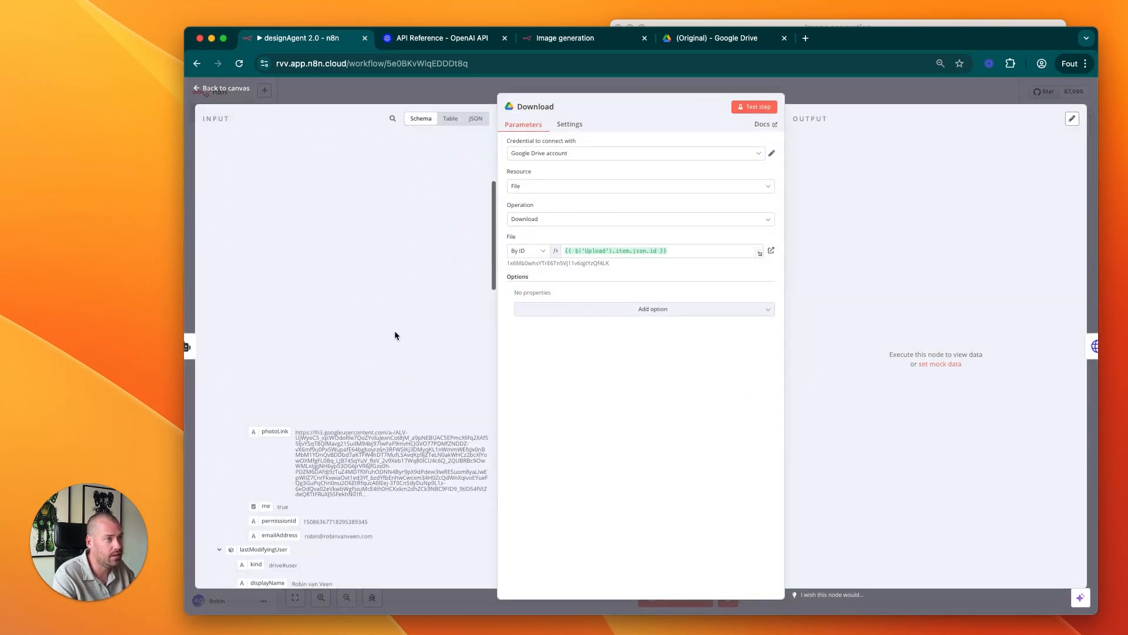
{"action": "left_click", "coordinate": [449, 118]}
{"action": "left_click", "coordinate": [421, 118]}
{"action": "left_click", "coordinate": [450, 119]}
{"action": "left_click", "coordinate": [257, 141]}
{"action": "left_click", "coordinate": [237, 178]}
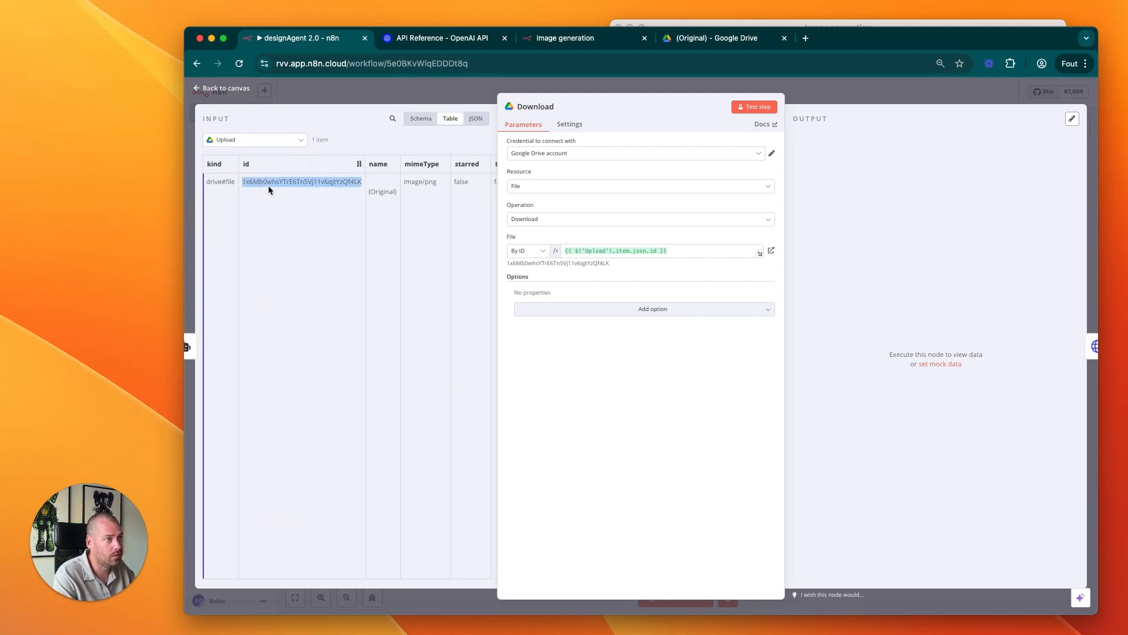
Step: Insert the Upload id expression {{ $('Upload').item.json.id }} once more into the Download node's File By ID value and close the node
{"action": "left_click_drag", "start_coordinate": [246, 164], "coordinate": [720, 252]}
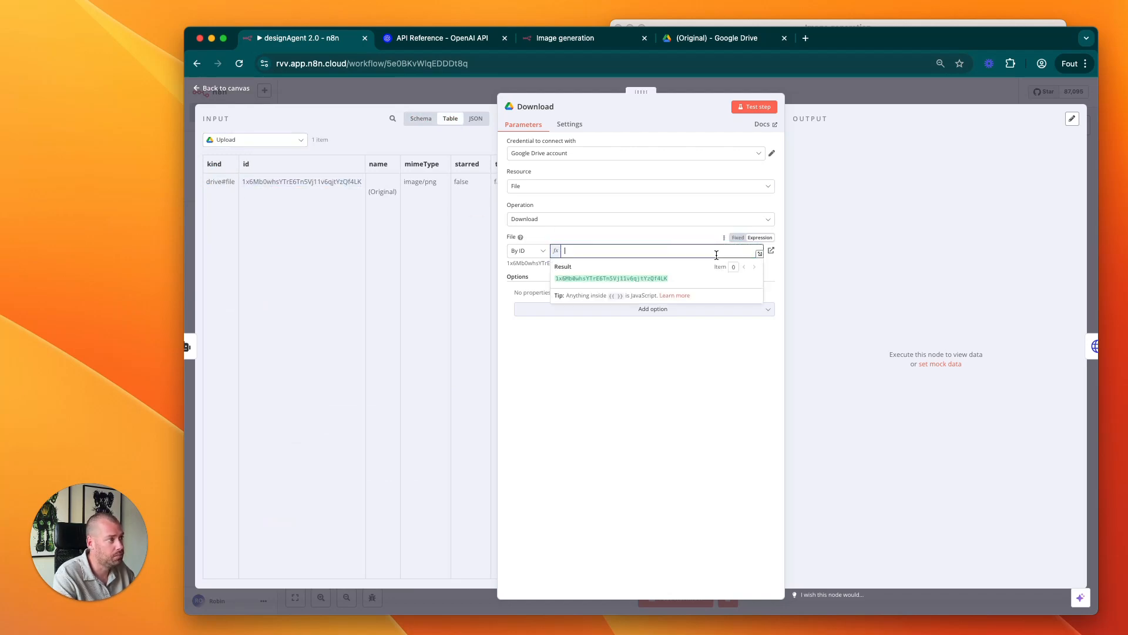
{"action": "left_click", "coordinate": [569, 304]}
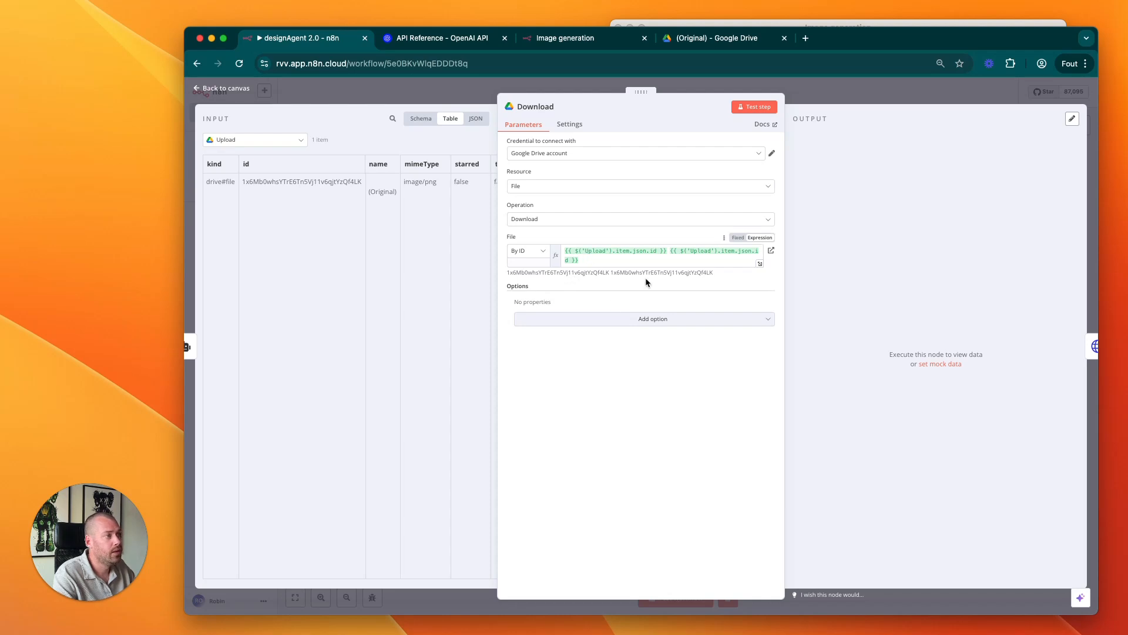
{"action": "left_click", "coordinate": [842, 99]}
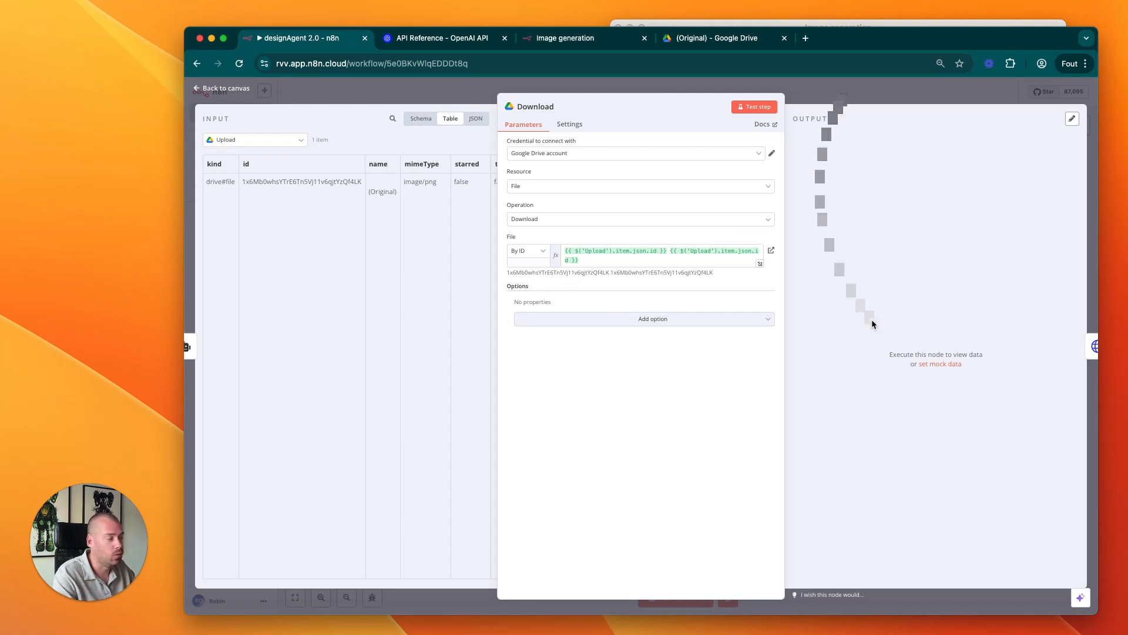
Step: Open the Create node and look through its HTTP request settings and body parameters
{"action": "left_click", "coordinate": [869, 382]}
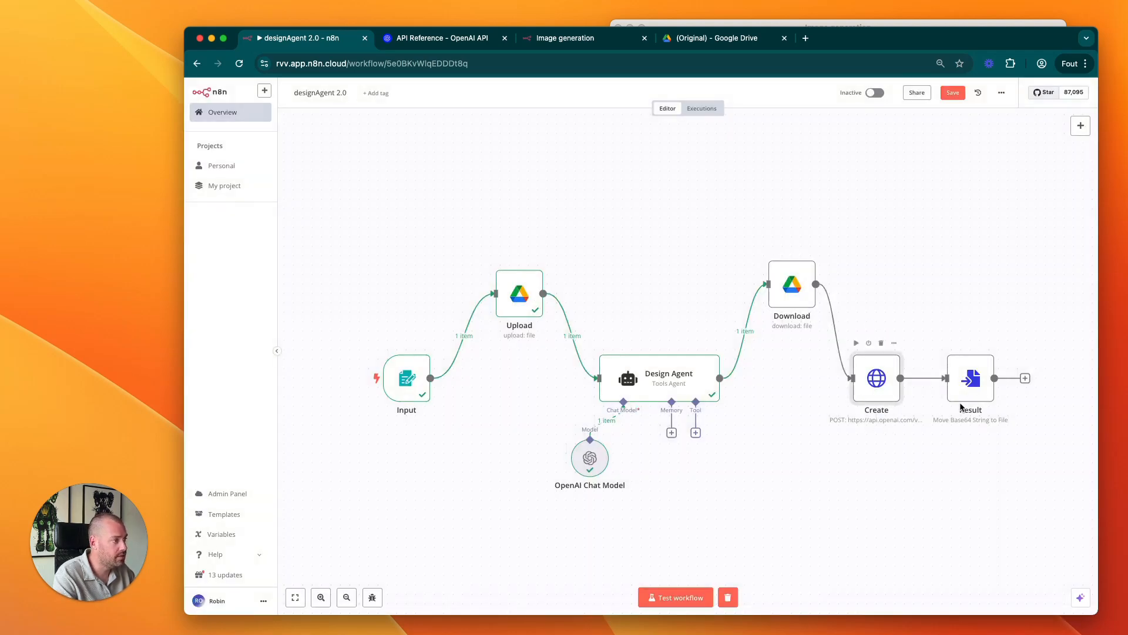
{"action": "key", "text": "Return"}
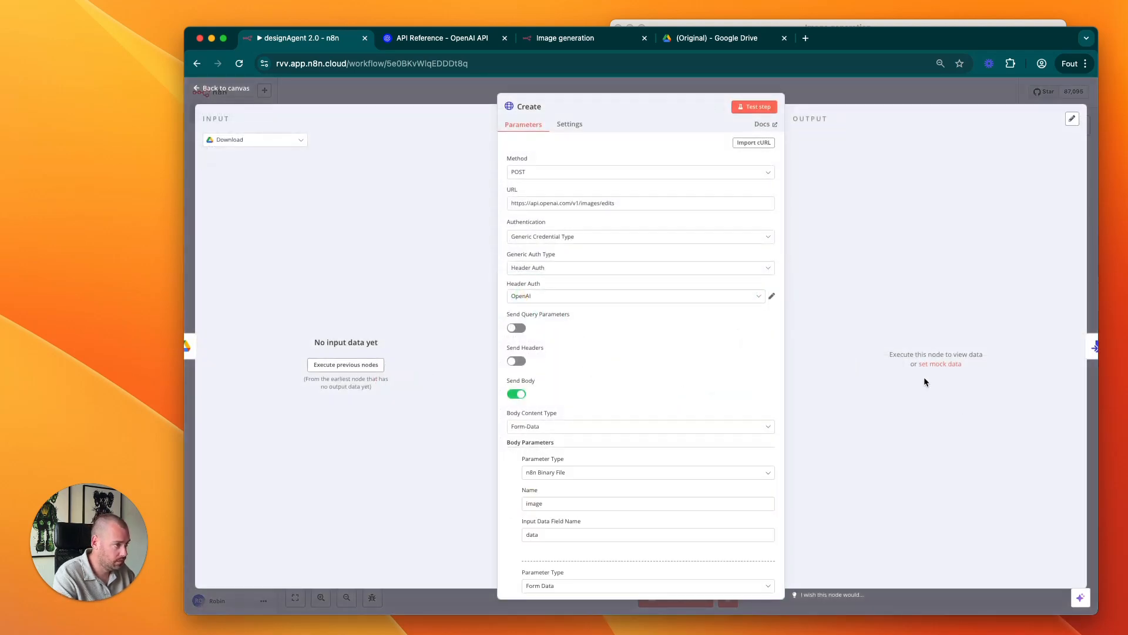
{"action": "left_click", "coordinate": [869, 98]}
{"action": "double_click", "coordinate": [880, 379]}
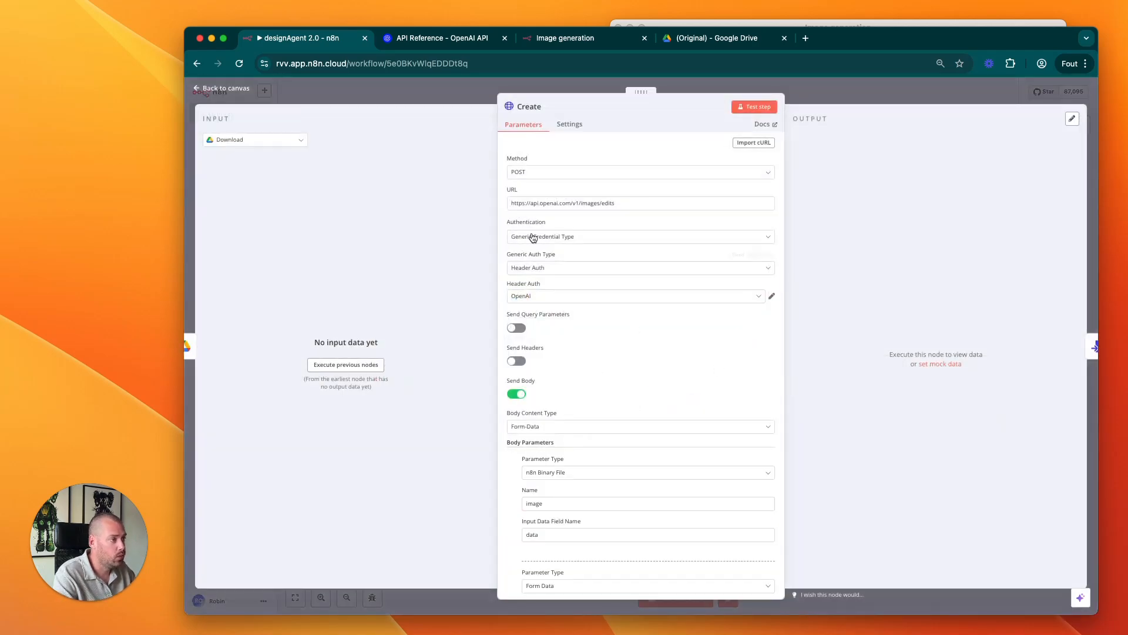
{"action": "scroll", "coordinate": [604, 470], "scroll_direction": "down", "scroll_amount": 5}
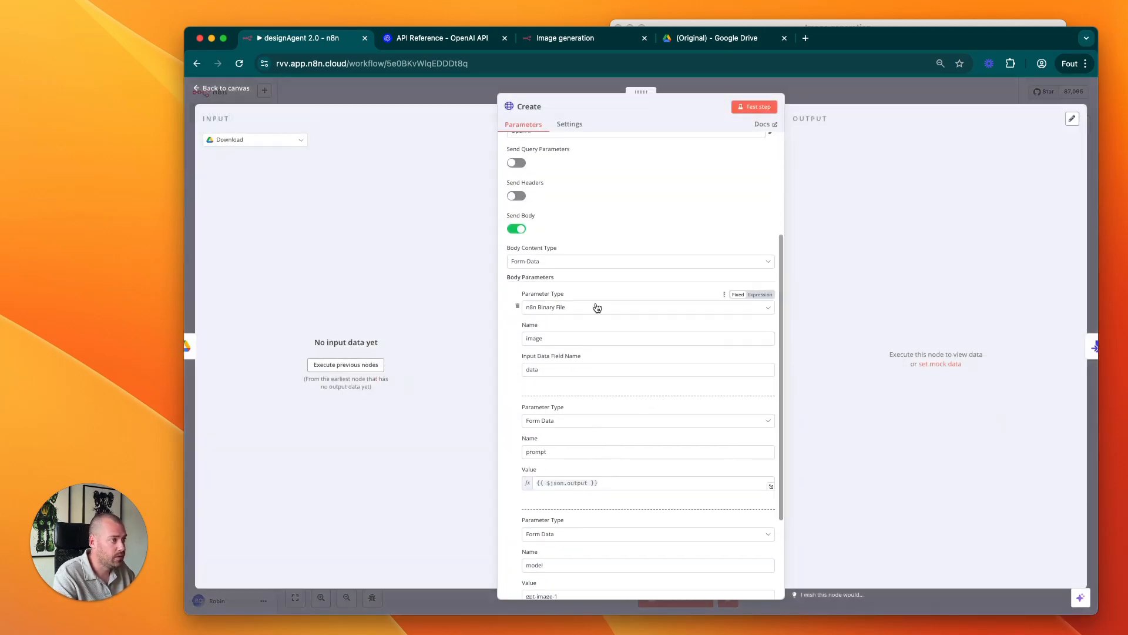
{"action": "left_click", "coordinate": [835, 96]}
Step: Test the Download node with its current File By ID expression and return to the canvas
{"action": "double_click", "coordinate": [787, 289]}
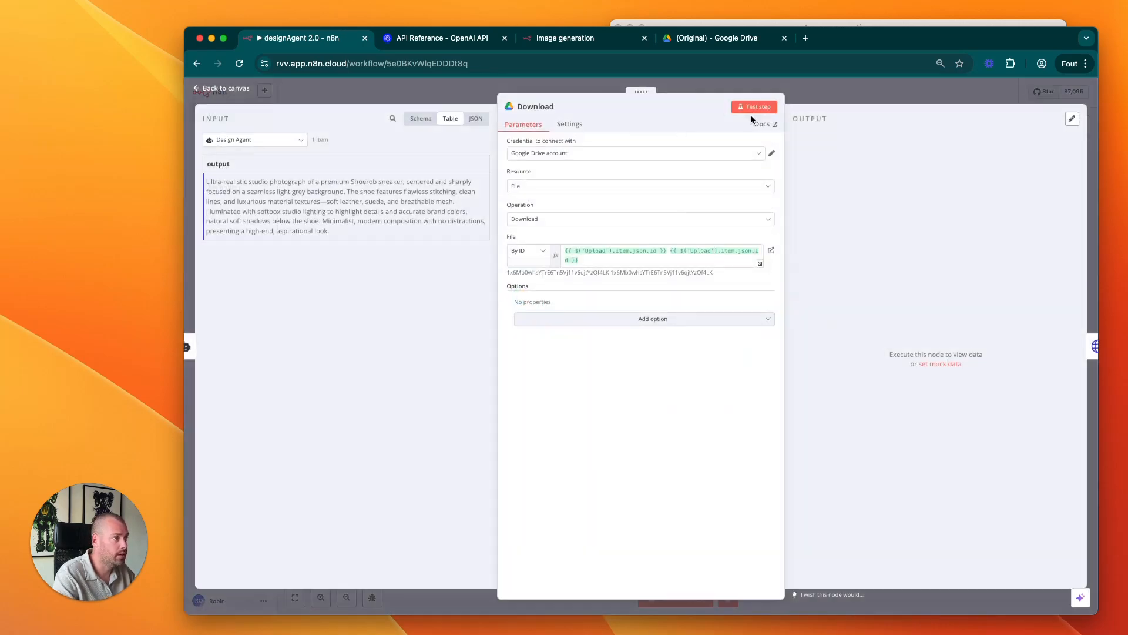
{"action": "left_click", "coordinate": [754, 105]}
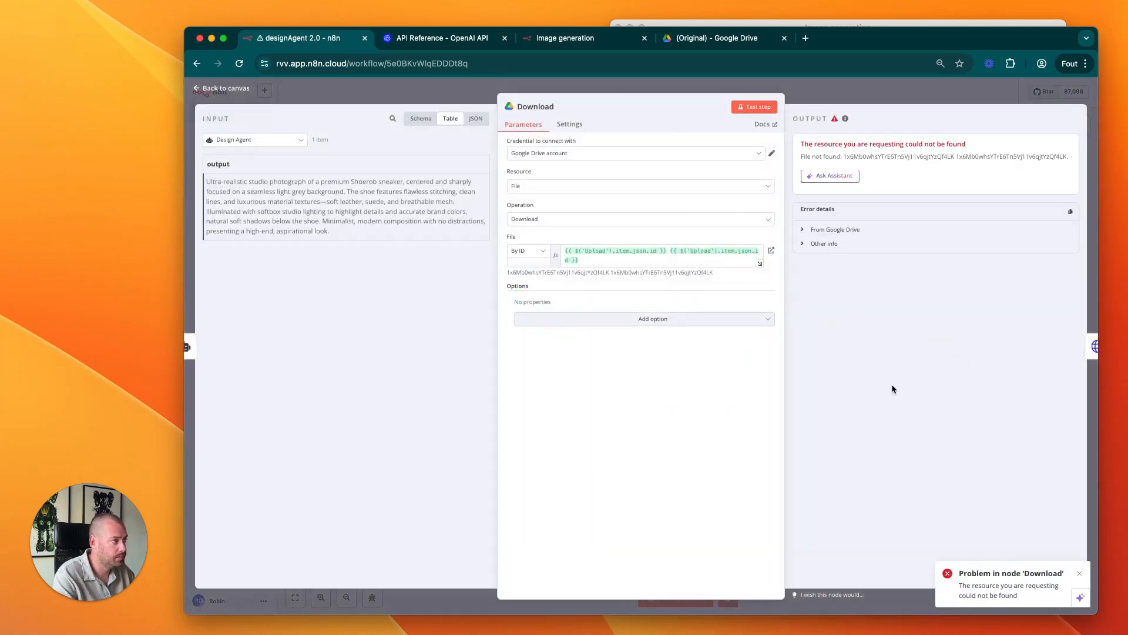
{"action": "left_click", "coordinate": [864, 86]}
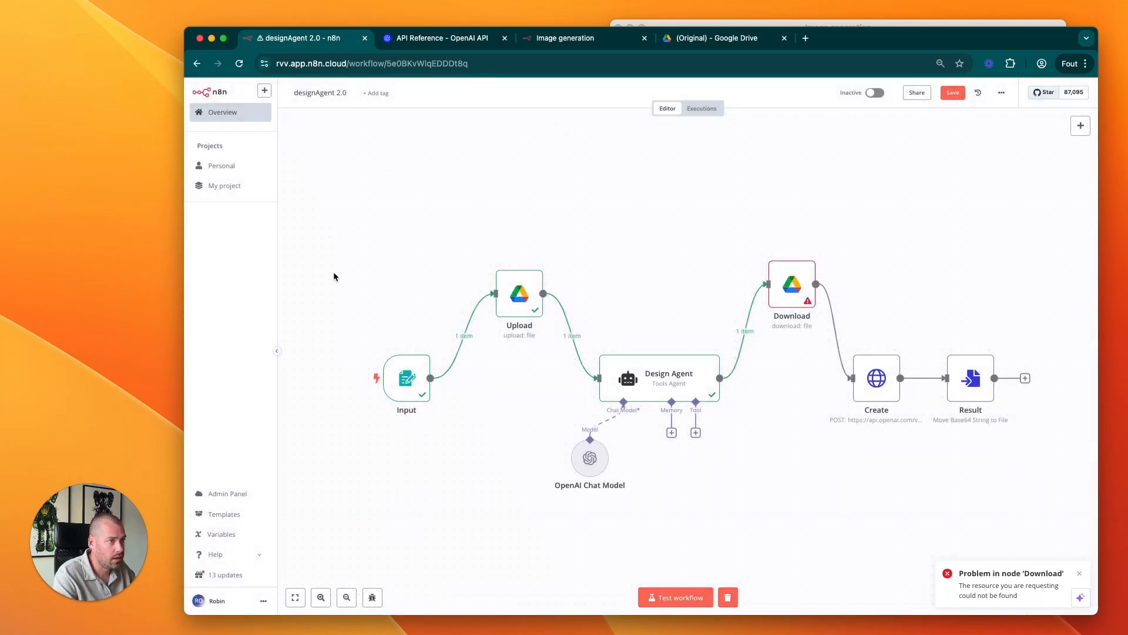
Step: Check the Create node for input and output data in the 29 Apr 11:30:58 and 11:30:03 executions
{"action": "left_click", "coordinate": [702, 108]}
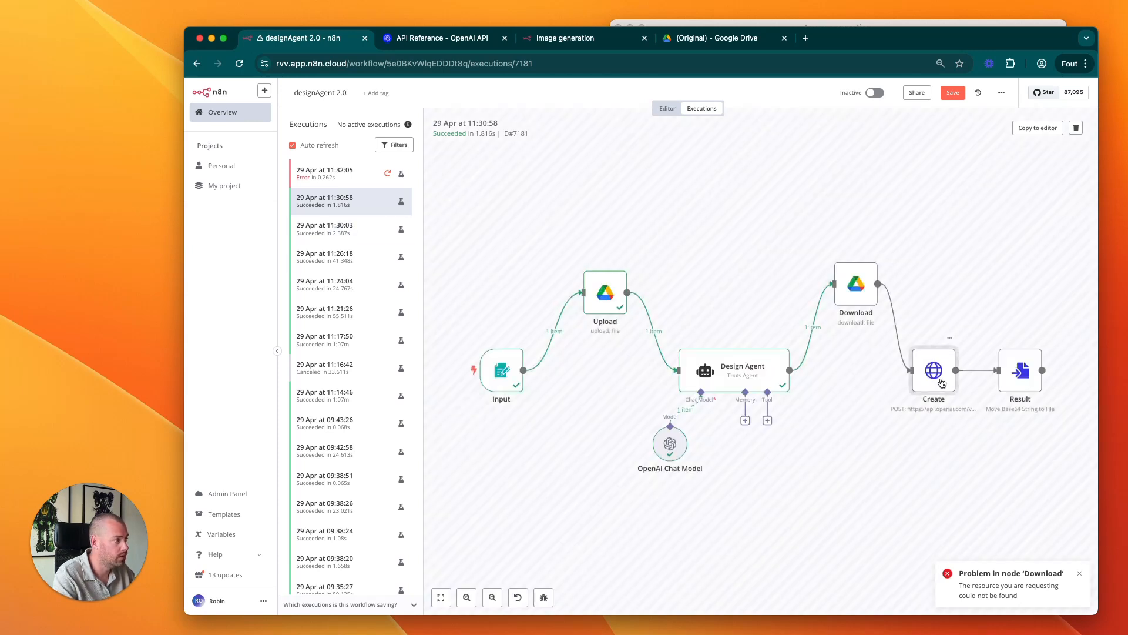
{"action": "double_click", "coordinate": [939, 379]}
{"action": "scroll", "coordinate": [593, 370], "scroll_direction": "down", "scroll_amount": 5}
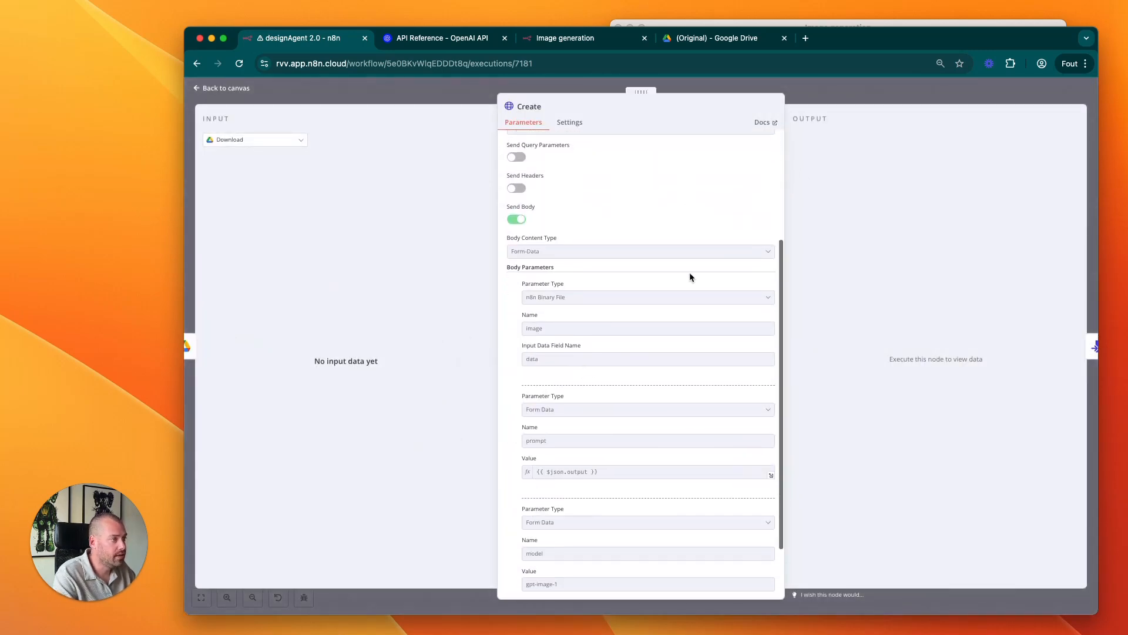
{"action": "left_click", "coordinate": [855, 104]}
{"action": "left_click", "coordinate": [405, 231]}
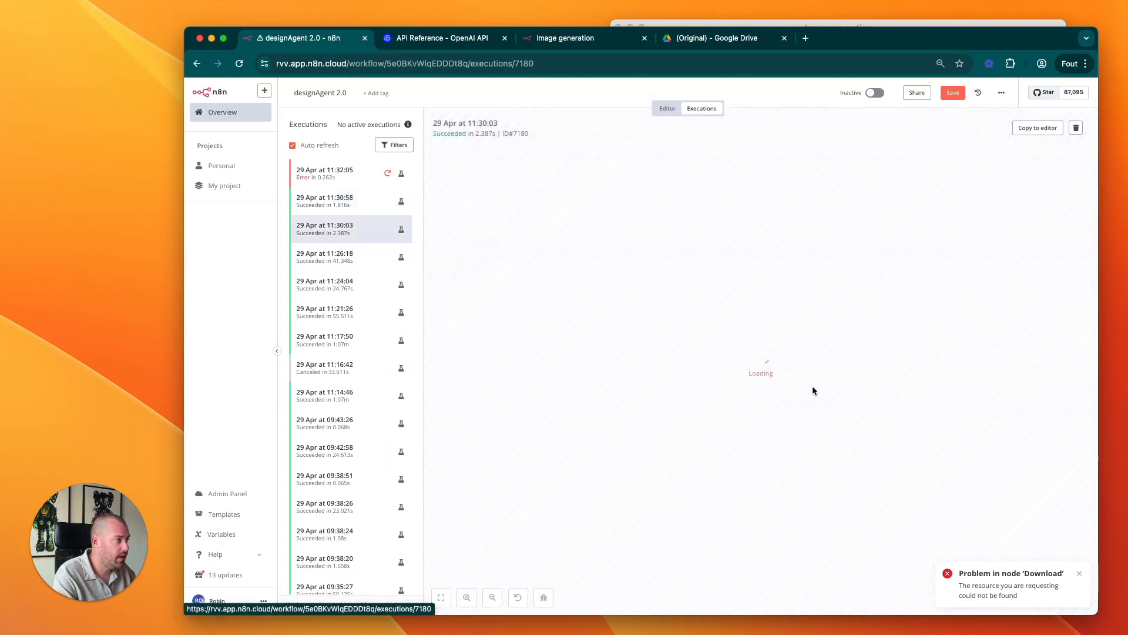
{"action": "double_click", "coordinate": [936, 375]}
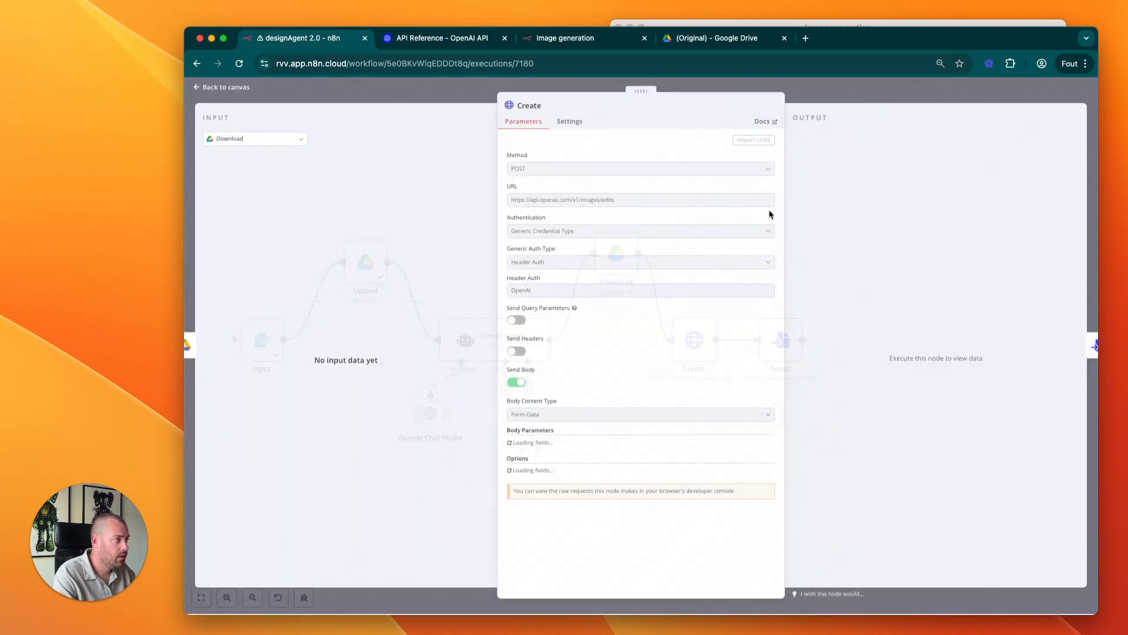
{"action": "key", "text": "Escape"}
Step: Examine the Create node in the 29 Apr 11:26:18 execution, comparing its image, prompt and model parameters with the input's binary and JSON data
{"action": "left_click", "coordinate": [380, 261]}
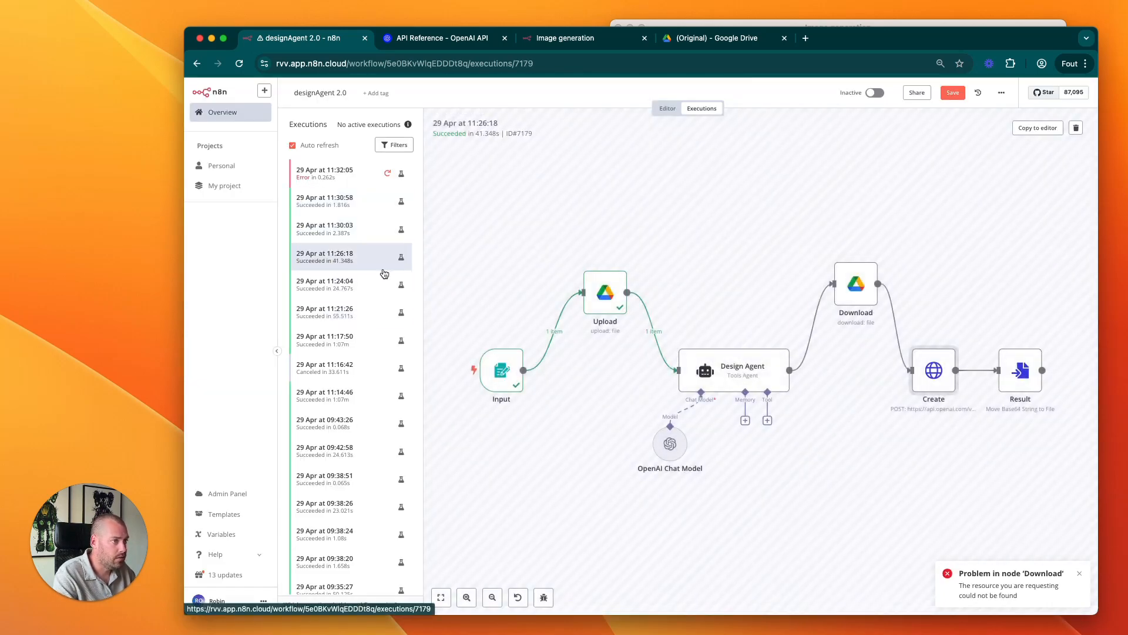
{"action": "double_click", "coordinate": [935, 378]}
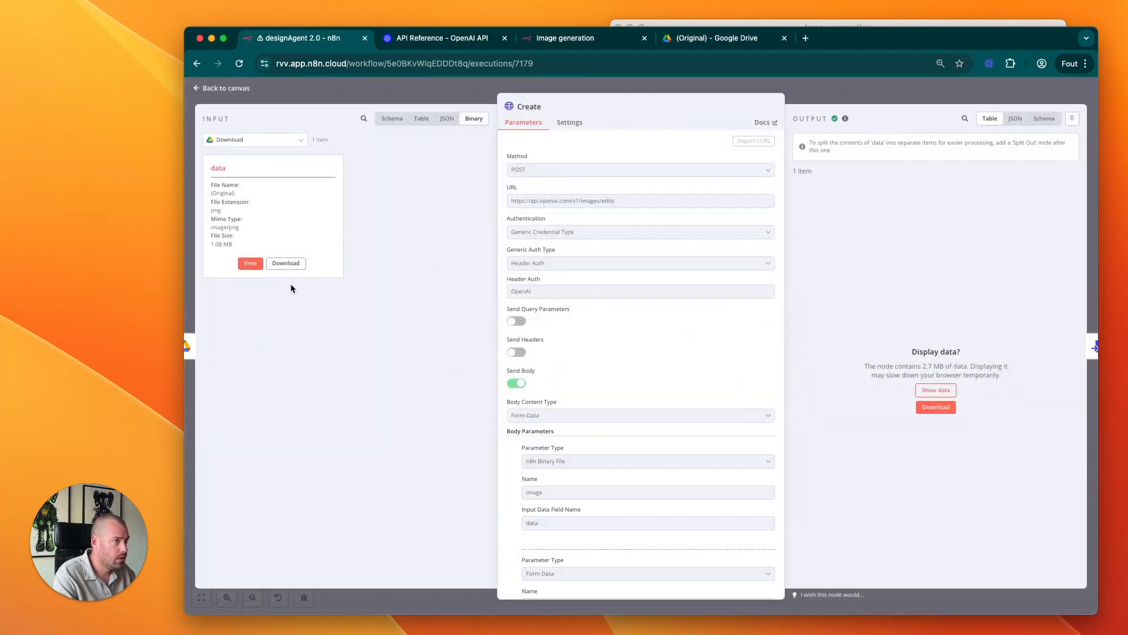
{"action": "scroll", "coordinate": [536, 352], "scroll_direction": "down", "scroll_amount": 3}
{"action": "scroll", "coordinate": [536, 352], "scroll_direction": "up", "scroll_amount": 3}
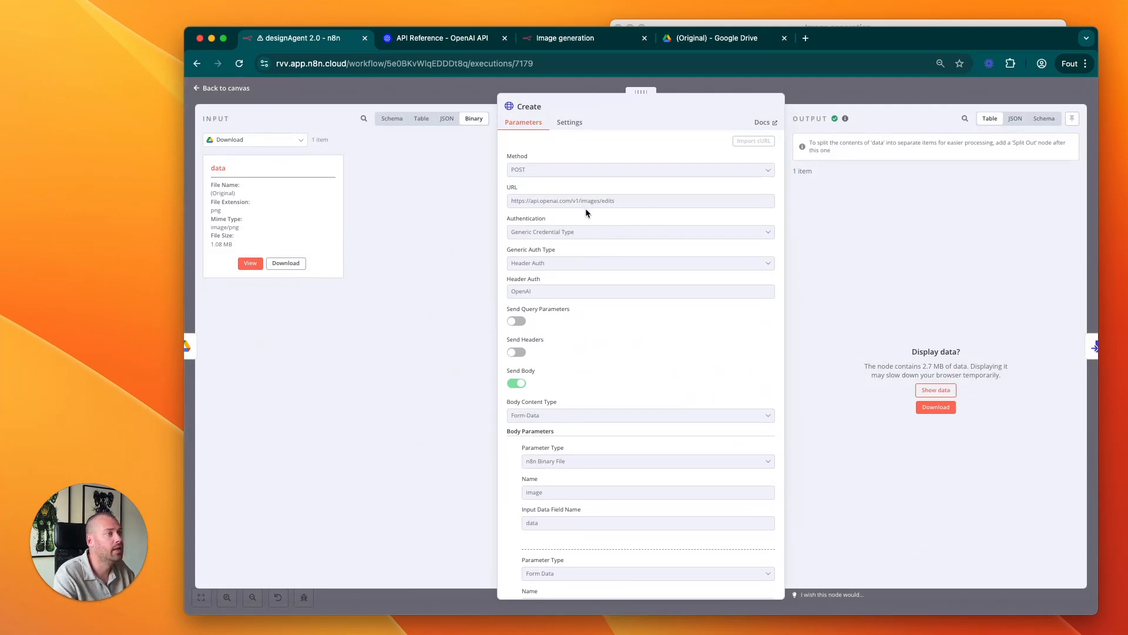
{"action": "scroll", "coordinate": [630, 205], "scroll_direction": "down", "scroll_amount": 2}
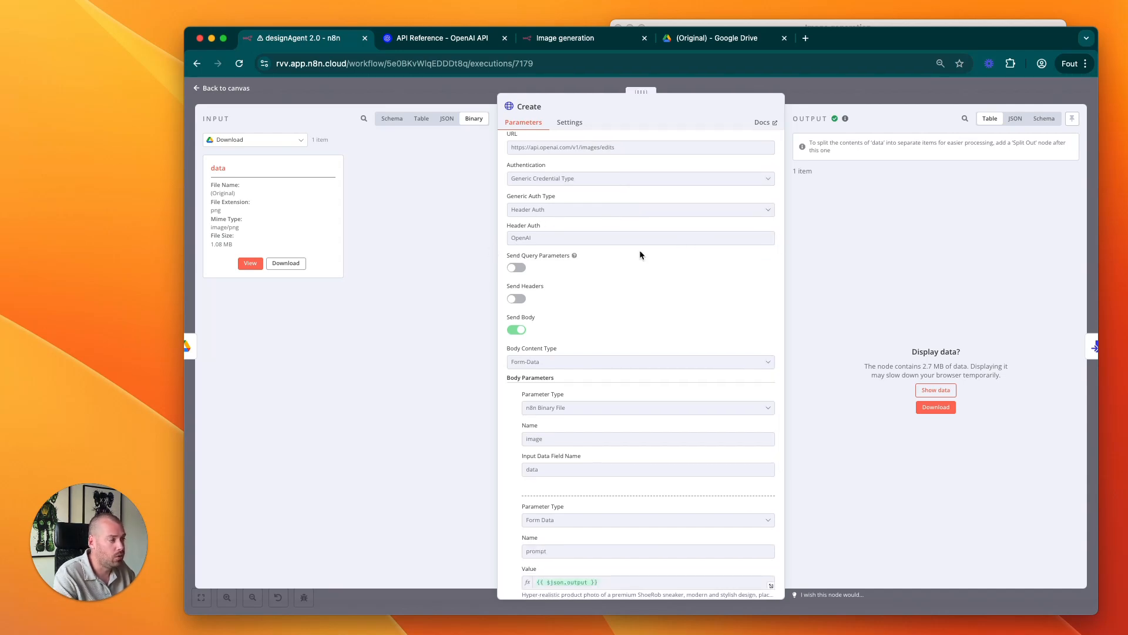
{"action": "scroll", "coordinate": [609, 288], "scroll_direction": "down", "scroll_amount": 4}
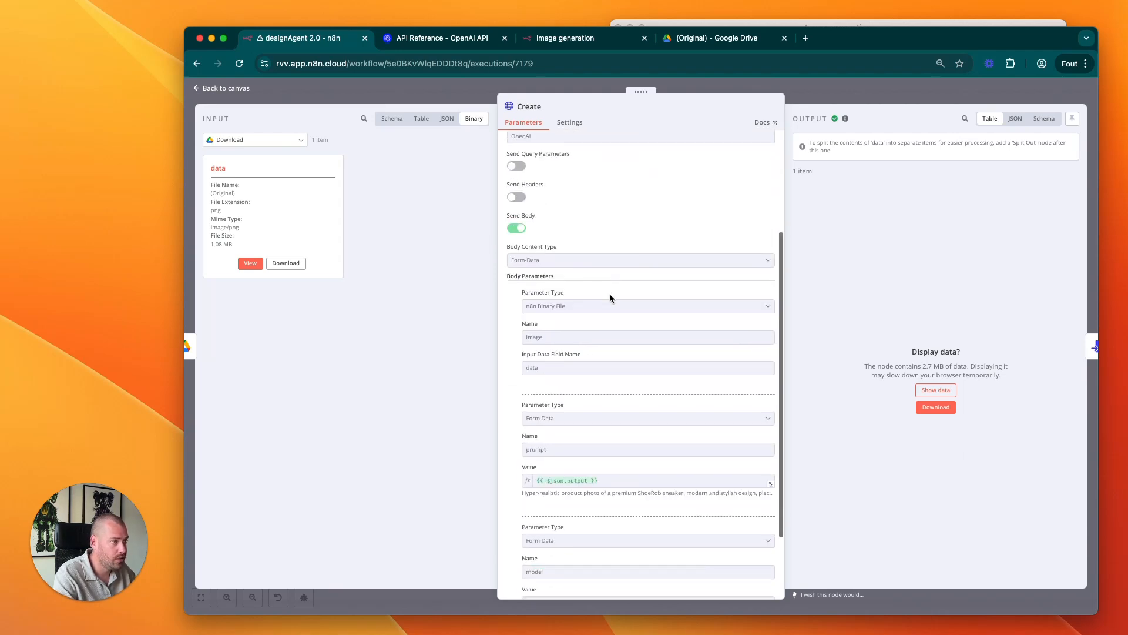
{"action": "scroll", "coordinate": [543, 241], "scroll_direction": "down", "scroll_amount": 3}
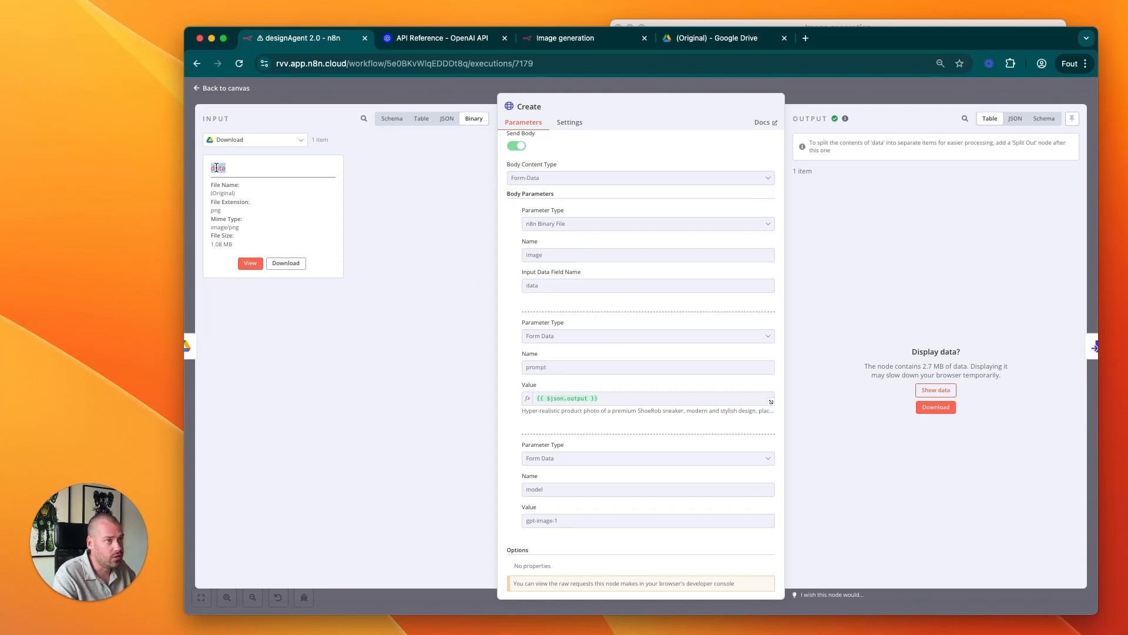
{"action": "scroll", "coordinate": [668, 309], "scroll_direction": "down", "scroll_amount": 1}
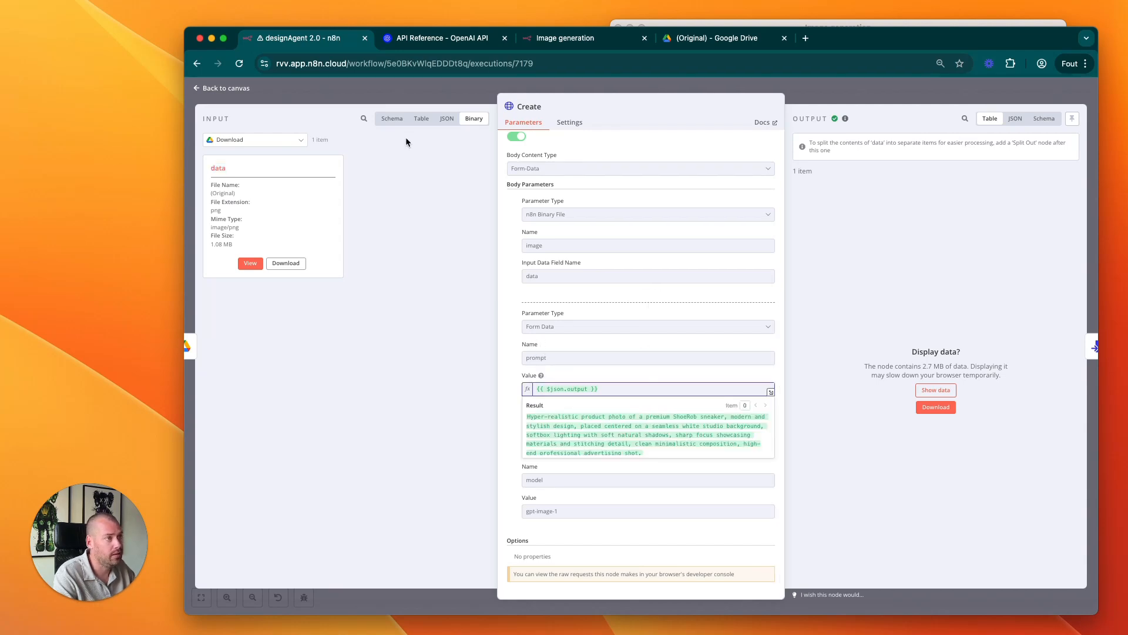
{"action": "left_click", "coordinate": [446, 120]}
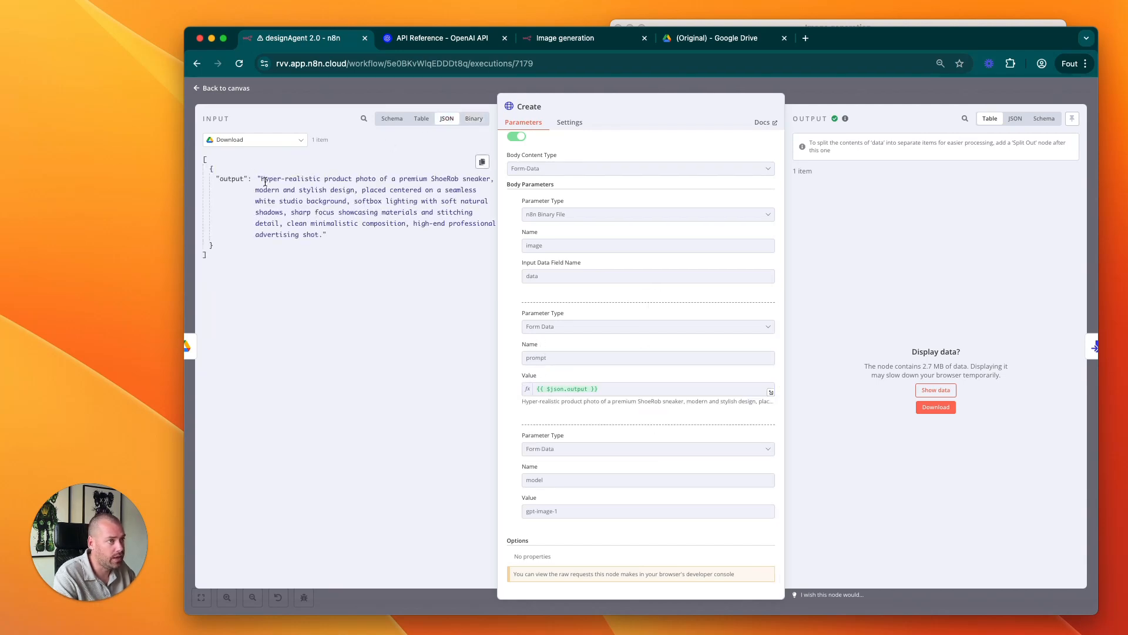
{"action": "left_click", "coordinate": [811, 98]}
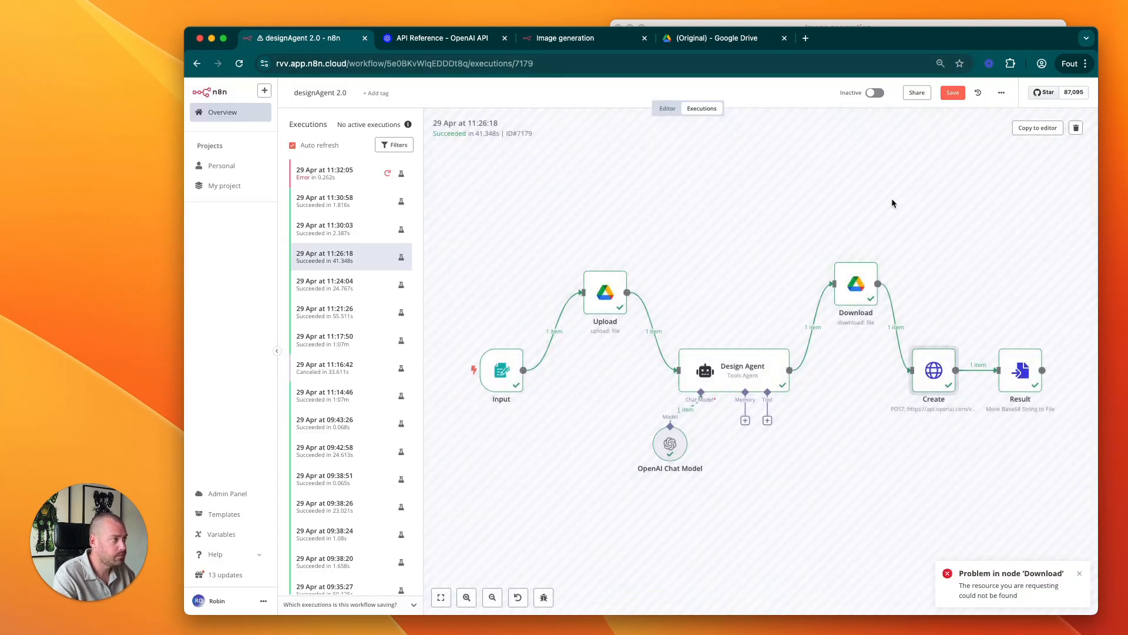
Step: Return to the workflow editor and inspect the OpenAI Header Auth credential used by the Create node
{"action": "left_click", "coordinate": [667, 109]}
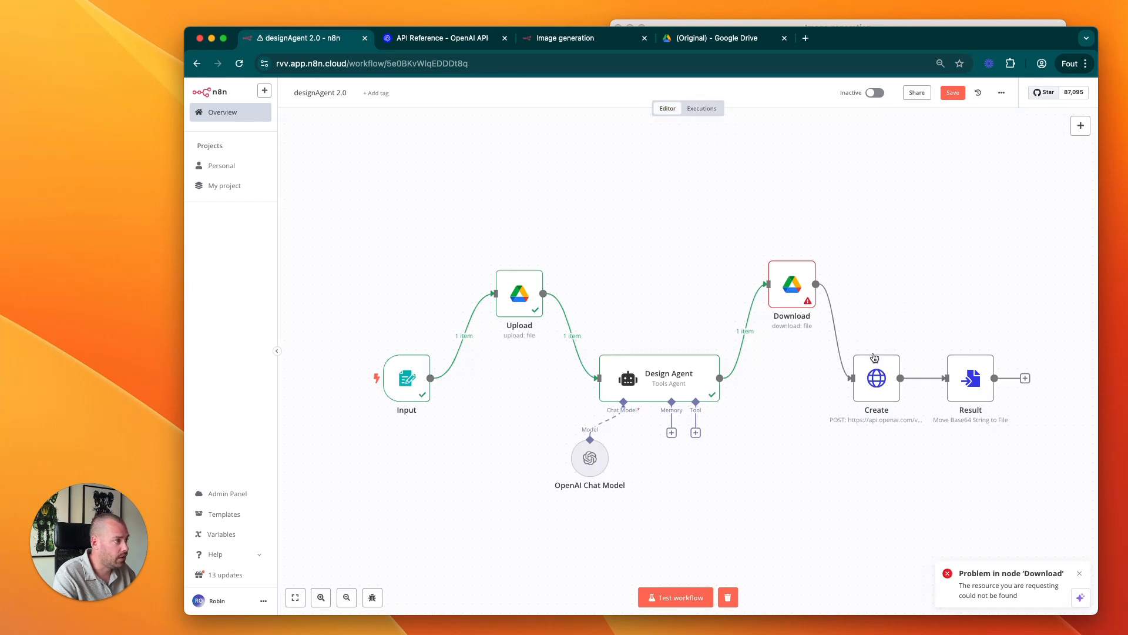
{"action": "double_click", "coordinate": [876, 379]}
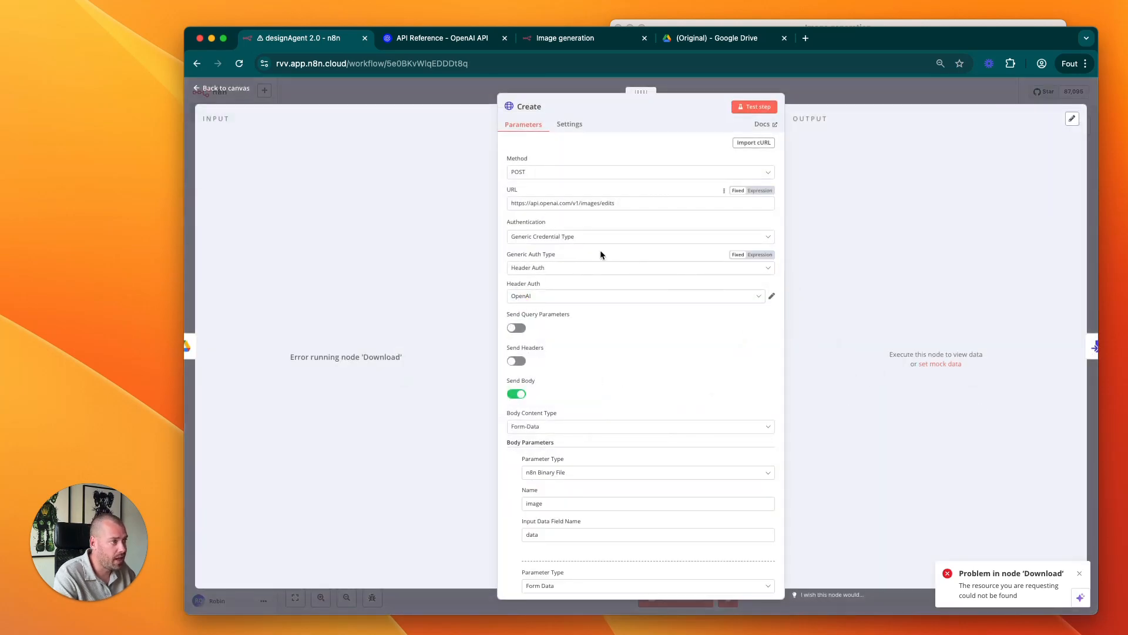
{"action": "left_click", "coordinate": [771, 295]}
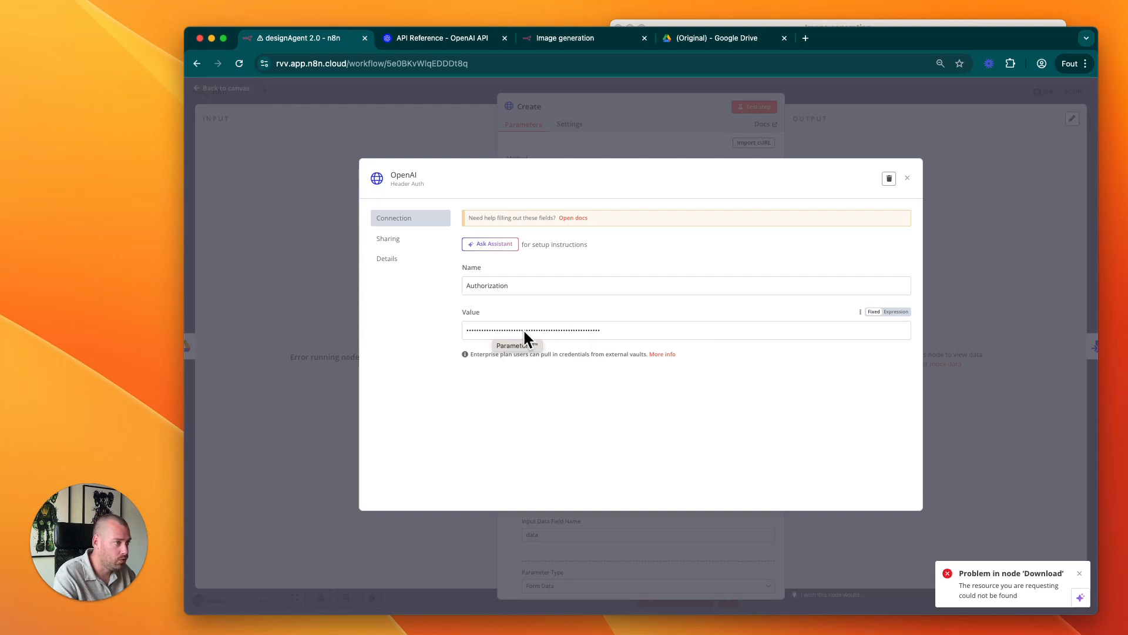
{"action": "left_click", "coordinate": [686, 121]}
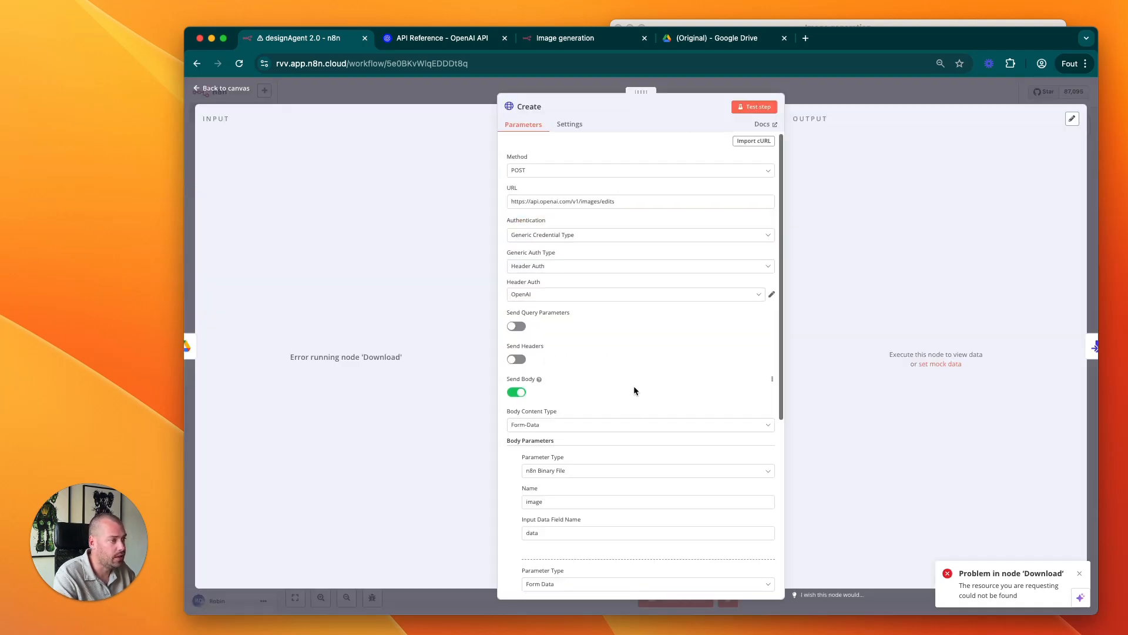
{"action": "left_click", "coordinate": [825, 90]}
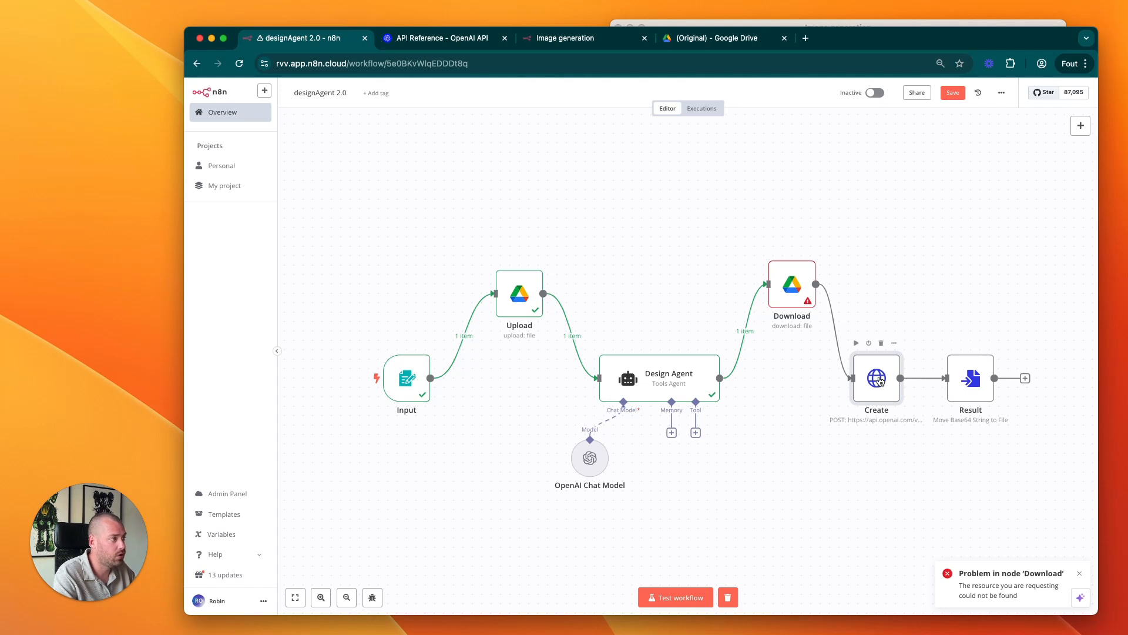
Step: Show the Create node's output data in the 29 Apr 11:26:18 execution and look through the encoded image string
{"action": "left_click", "coordinate": [696, 108]}
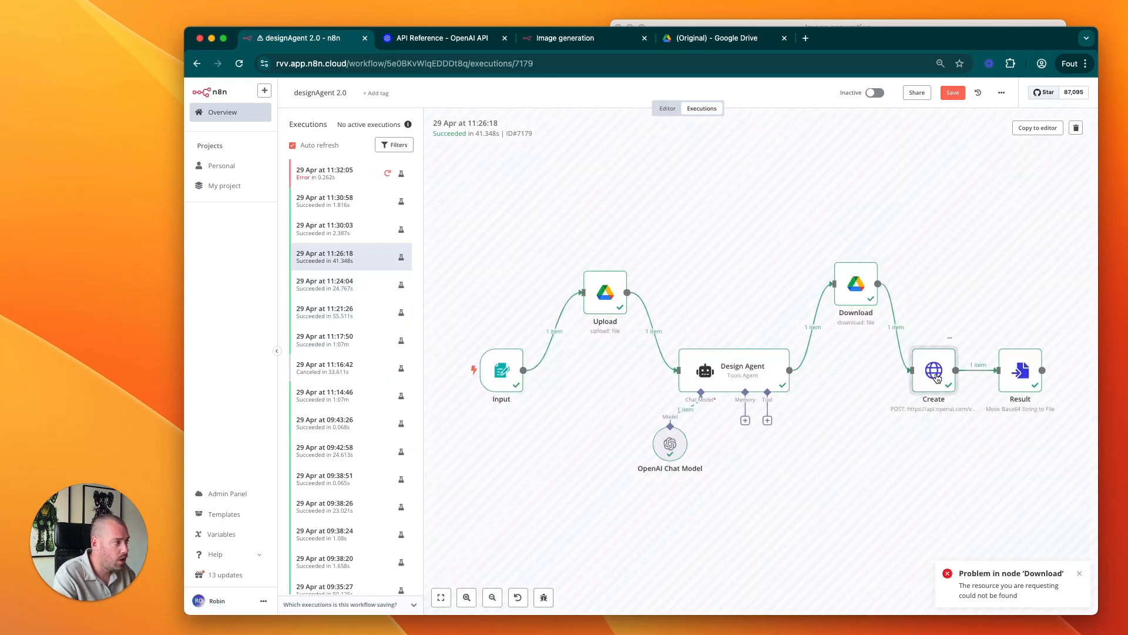
{"action": "double_click", "coordinate": [936, 376]}
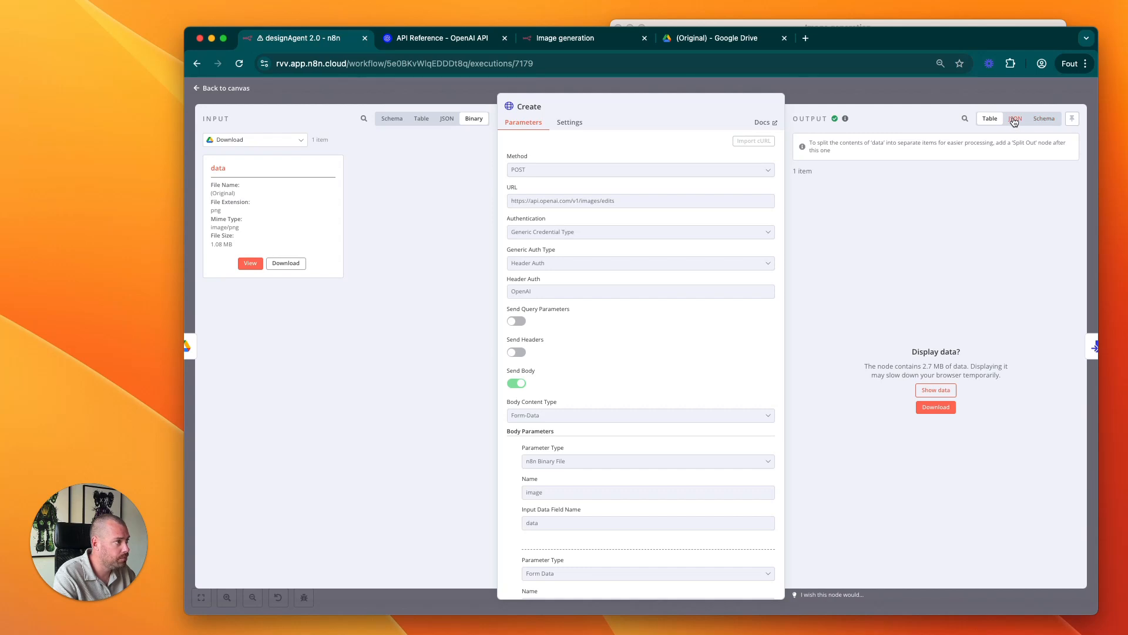
{"action": "left_click", "coordinate": [930, 390]}
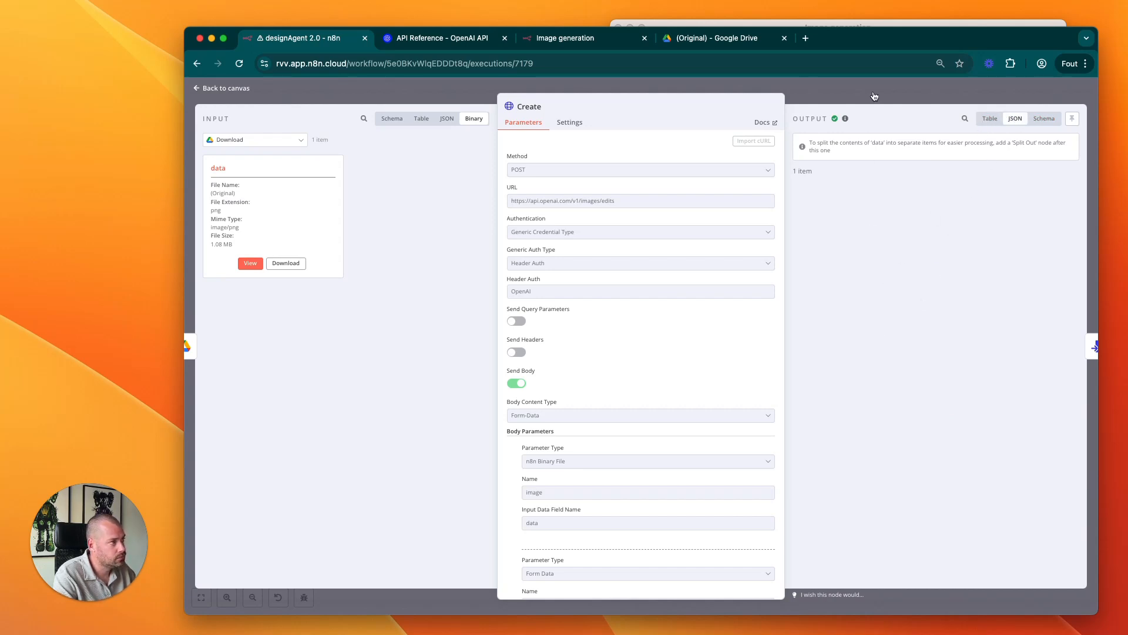
{"action": "scroll", "coordinate": [899, 265], "scroll_direction": "down", "scroll_amount": 15}
{"action": "scroll", "coordinate": [901, 402], "scroll_direction": "down", "scroll_amount": 10}
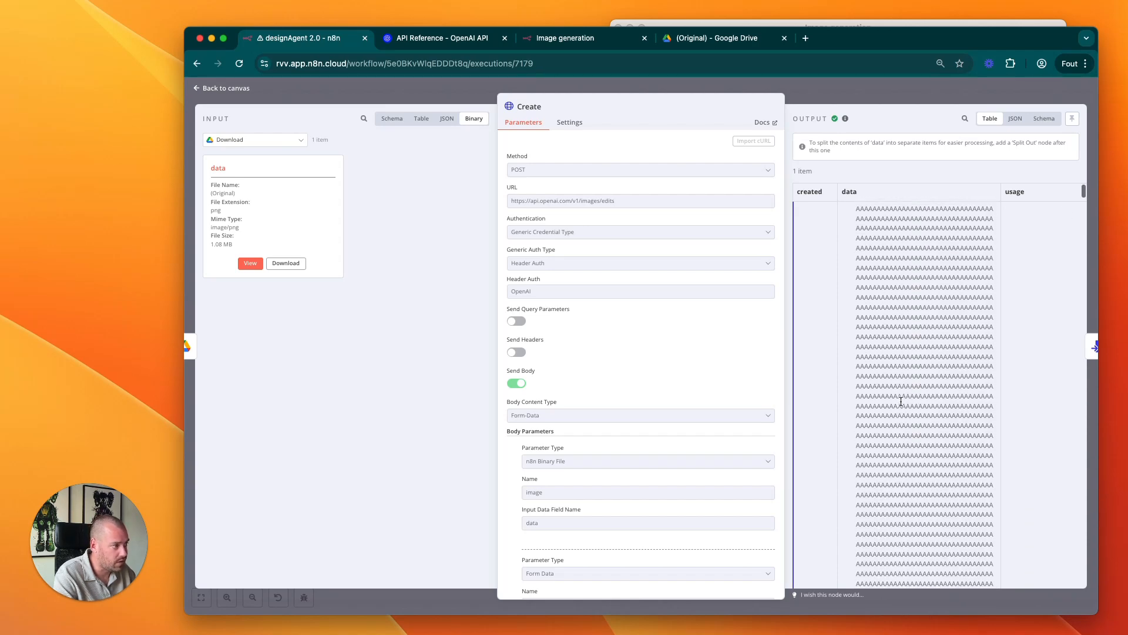
{"action": "scroll", "coordinate": [899, 406], "scroll_direction": "up", "scroll_amount": 10}
{"action": "left_click", "coordinate": [890, 94]}
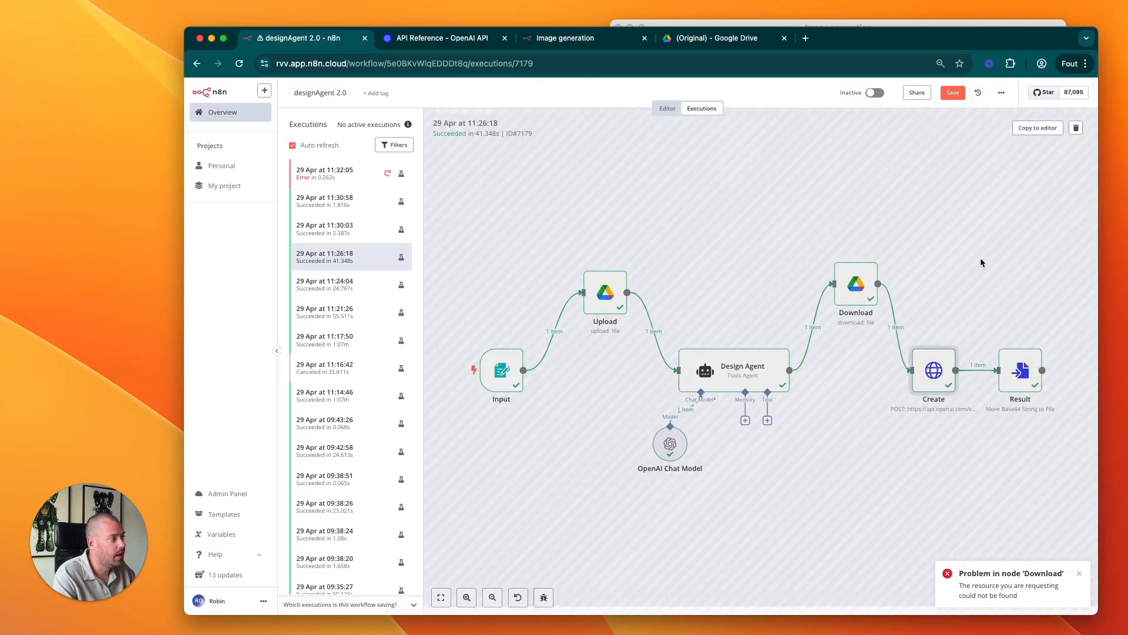
Step: View the image file in the Result node's output for this execution and go back to the workflow editor
{"action": "double_click", "coordinate": [1010, 381]}
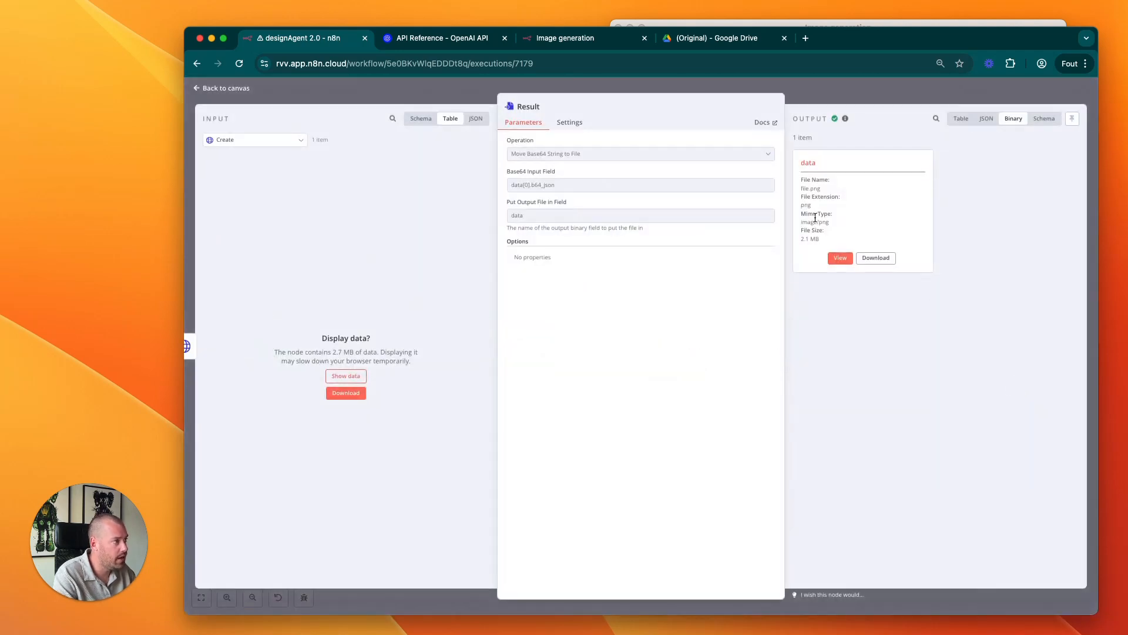
{"action": "left_click", "coordinate": [838, 257]}
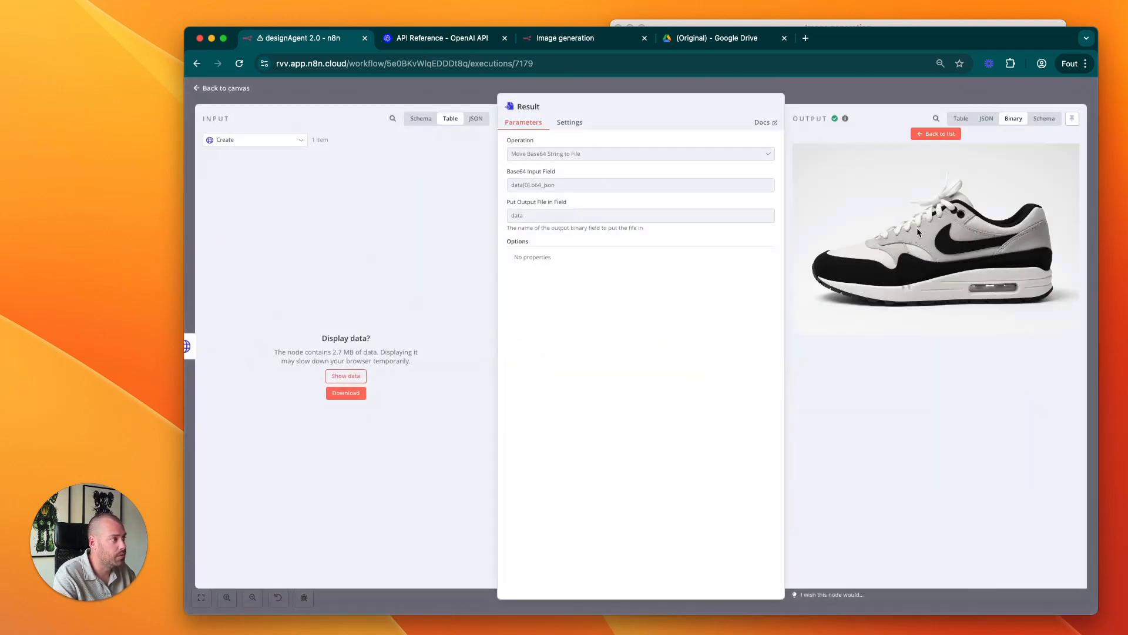
{"action": "left_click", "coordinate": [859, 88]}
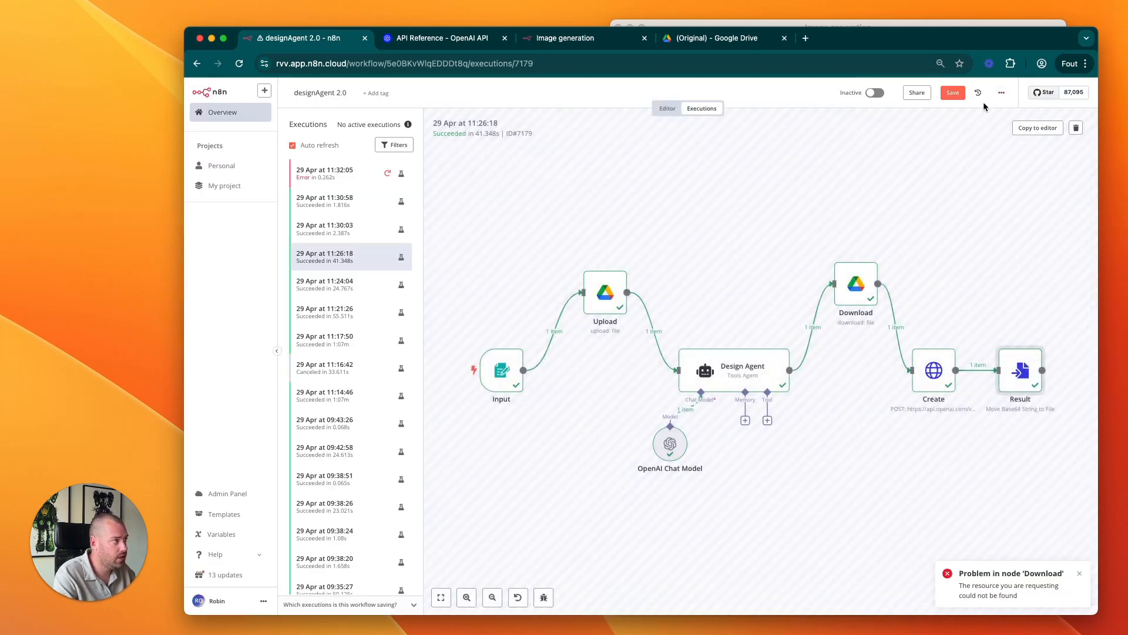
{"action": "left_click", "coordinate": [1002, 92]}
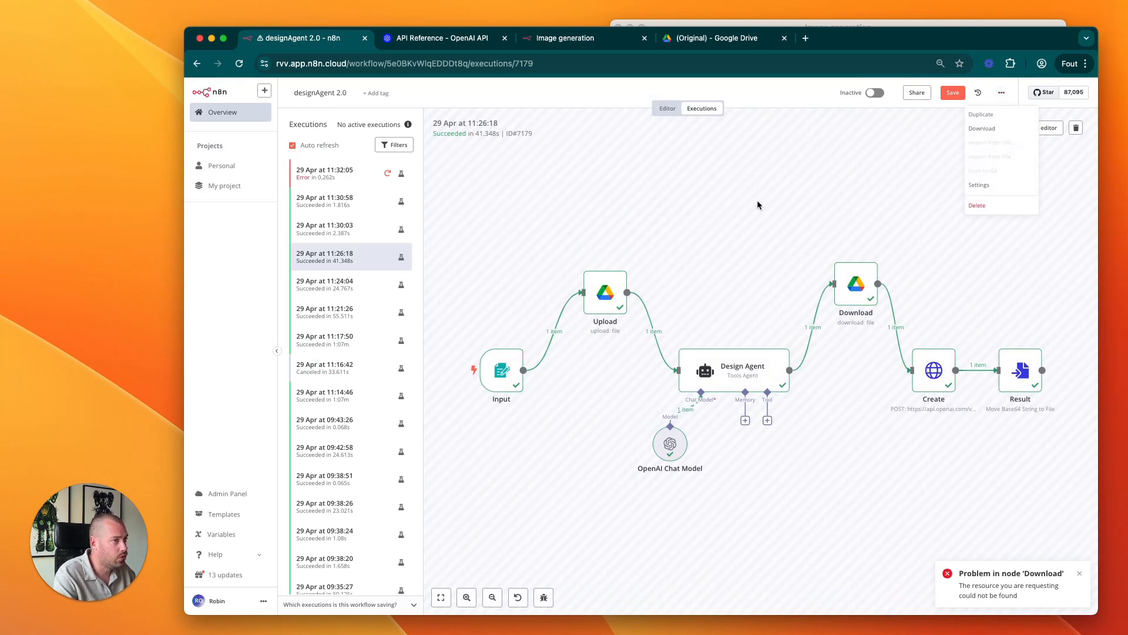
{"action": "left_click", "coordinate": [668, 108]}
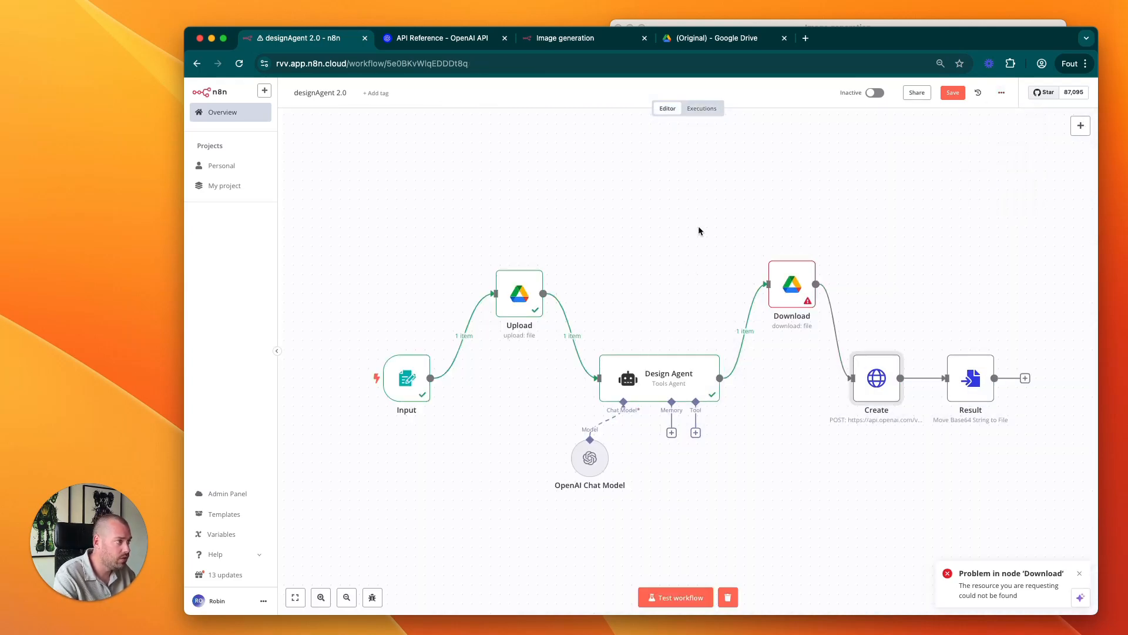